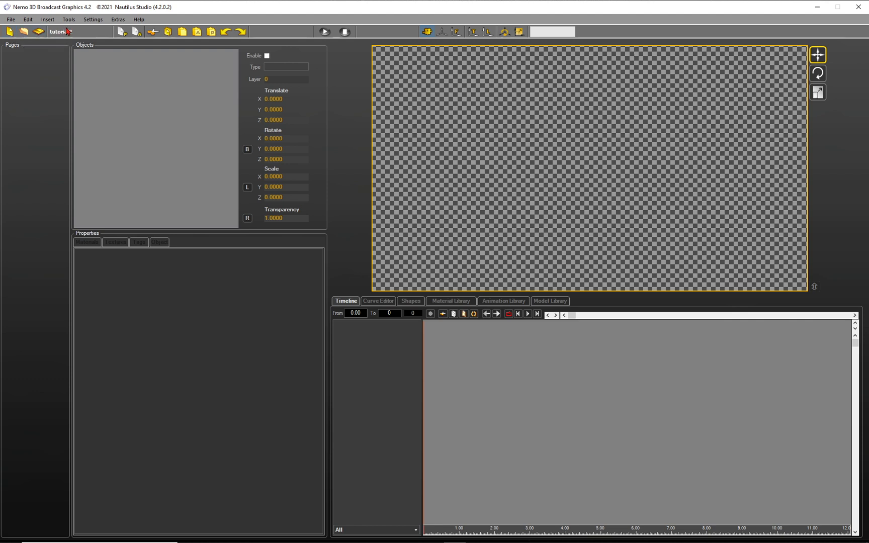
# Start building an image sequence and load LUXOR_nyerteskereso_szovegalap_00000.tga from C:\Temp\LUXOR_nyerteskereso_szovegalap as the source frame.
pyautogui.click(69, 20)
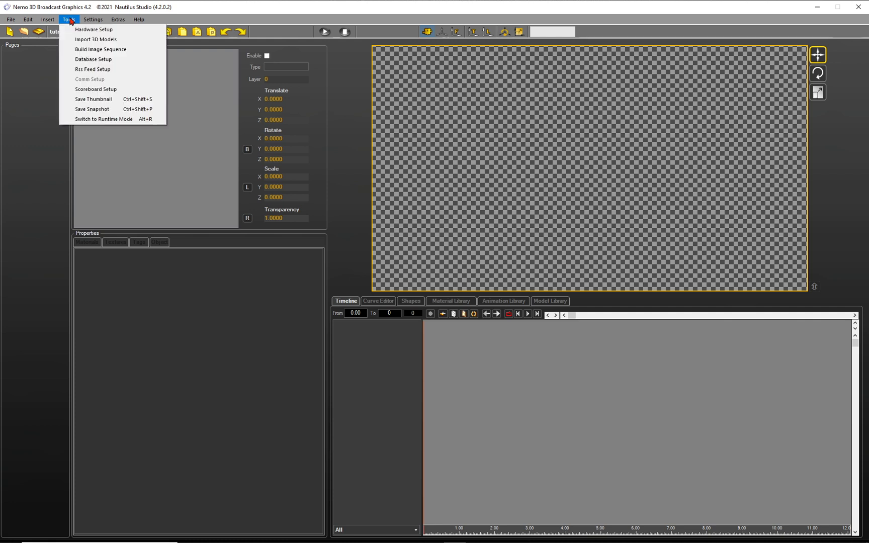
pyautogui.click(100, 50)
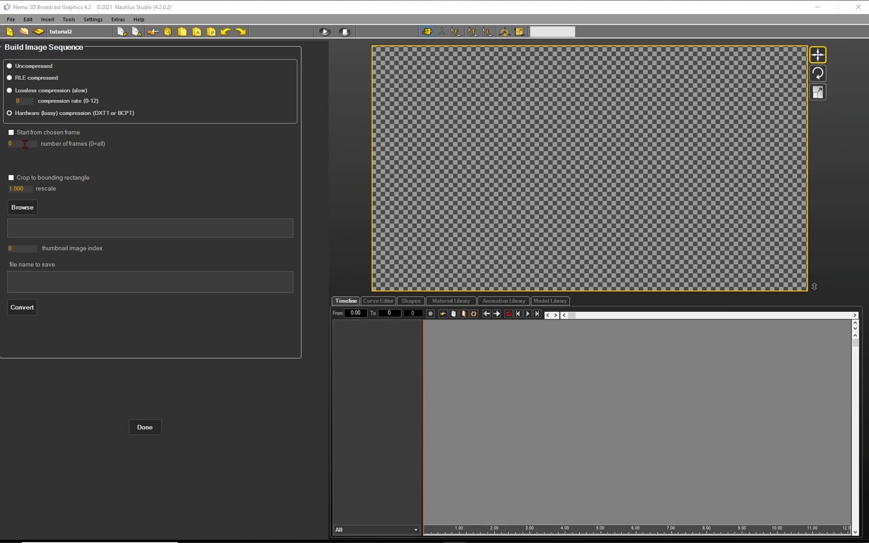
pyautogui.click(11, 178)
pyautogui.click(31, 207)
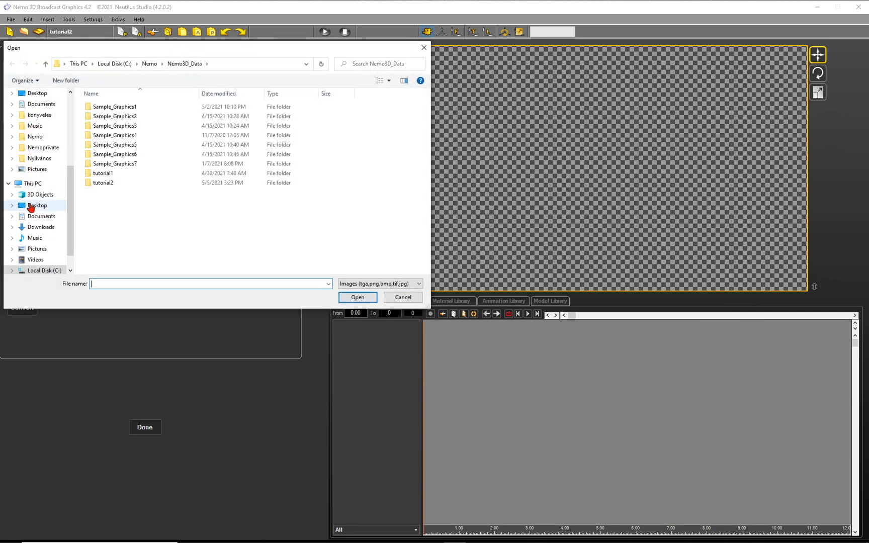
pyautogui.click(124, 65)
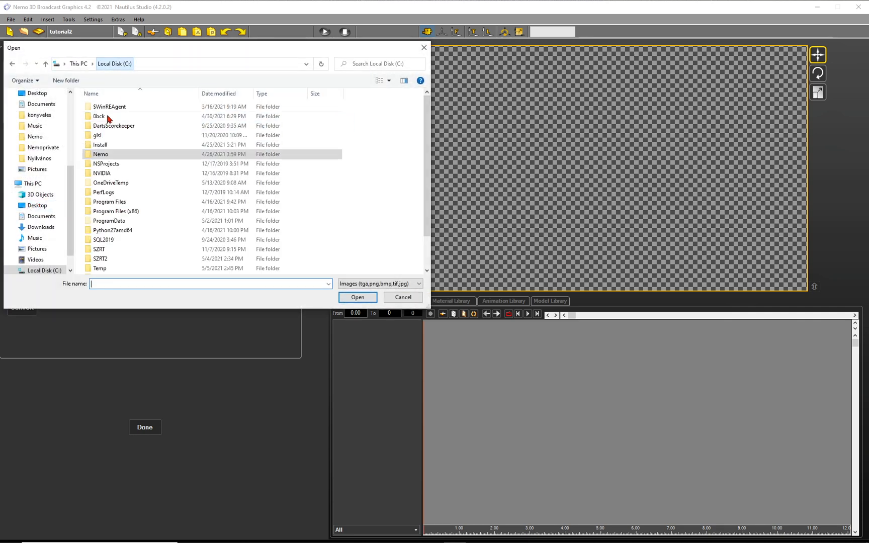
pyautogui.doubleClick(101, 270)
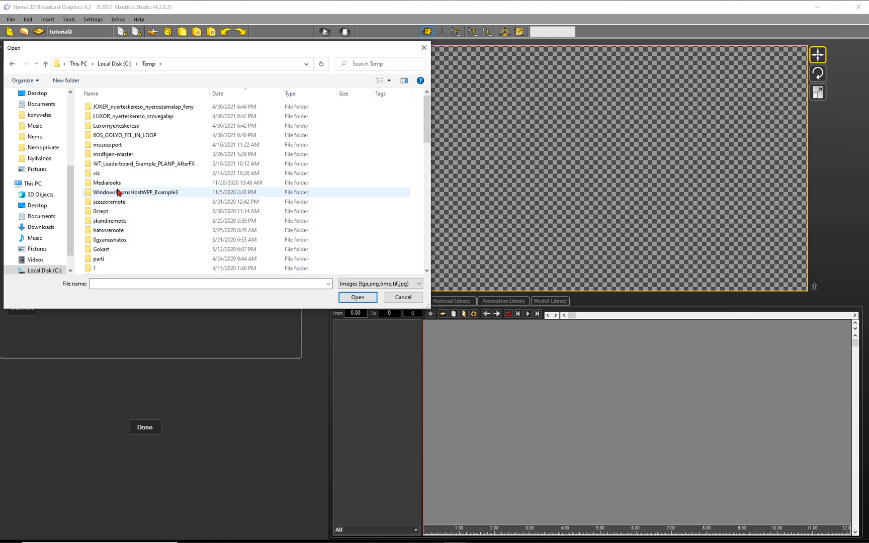
pyautogui.doubleClick(121, 117)
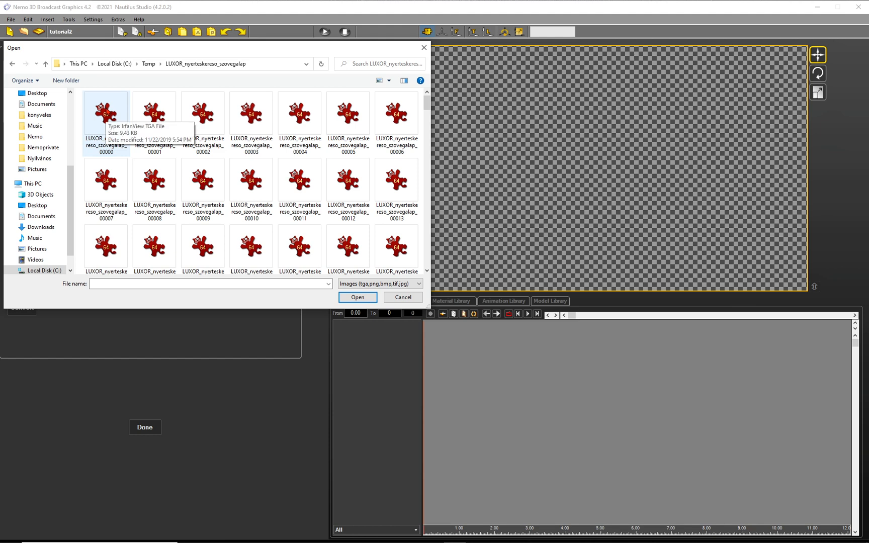
pyautogui.doubleClick(106, 113)
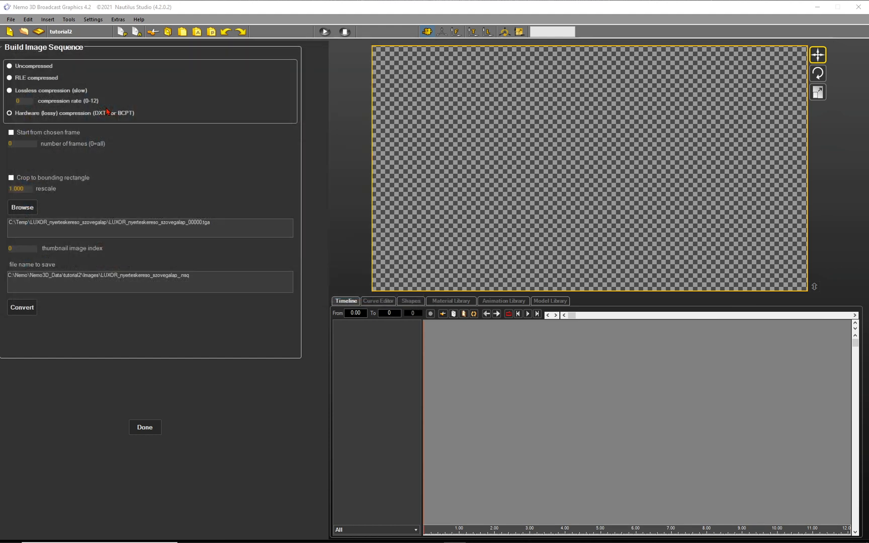
# Set the thumbnail image index to 20, convert the source frames to an .nsq sequence and leave the builder.
pyautogui.doubleClick(16, 247)
pyautogui.write('20')
pyautogui.click(23, 308)
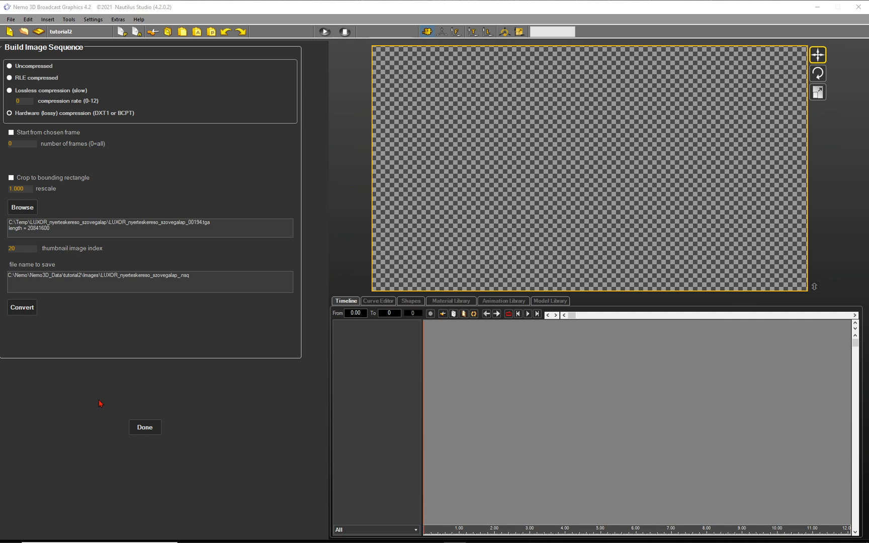
pyautogui.click(144, 429)
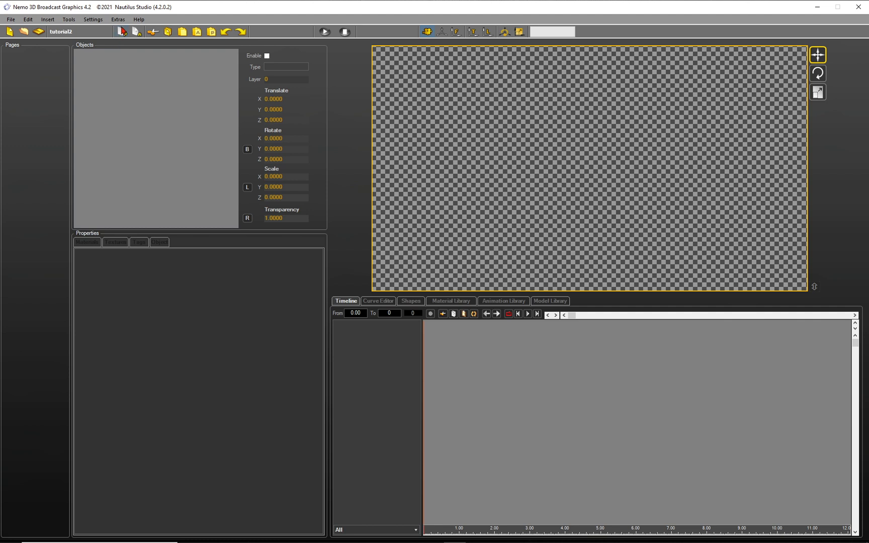
# Add a new page to the project and insert a 3D primitive into it.
pyautogui.click(122, 32)
pyautogui.rightClick(113, 71)
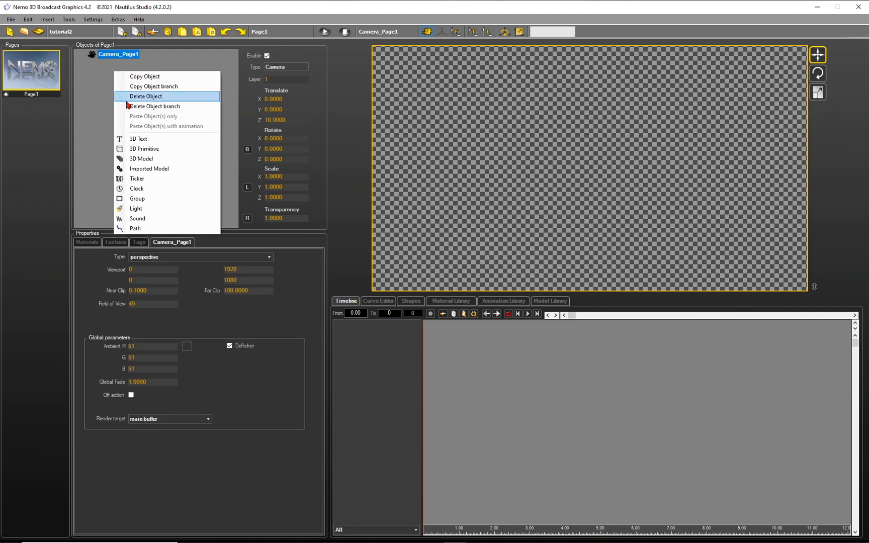
pyautogui.click(141, 154)
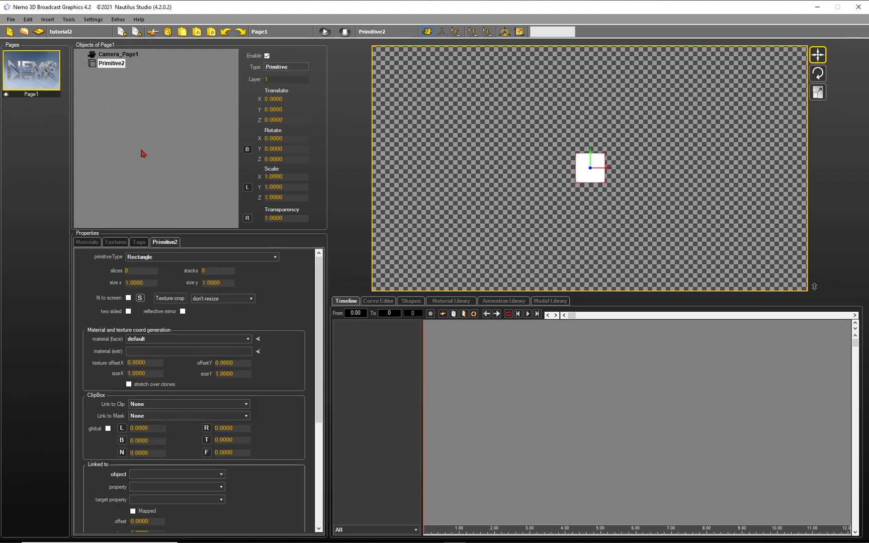
# Create a new face material for the rectangle primitive and name it Msequence.
pyautogui.rightClick(142, 338)
pyautogui.click(154, 363)
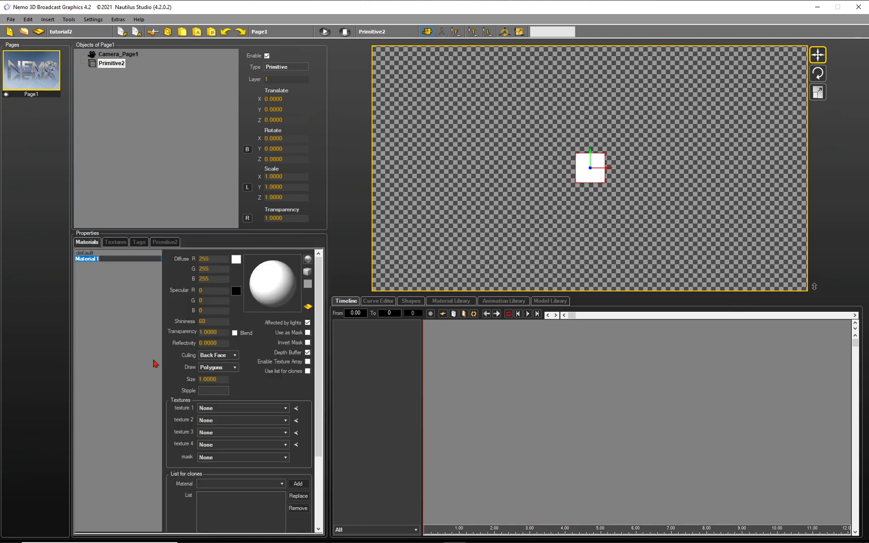
pyautogui.write('Msequence')
pyautogui.press('Return')
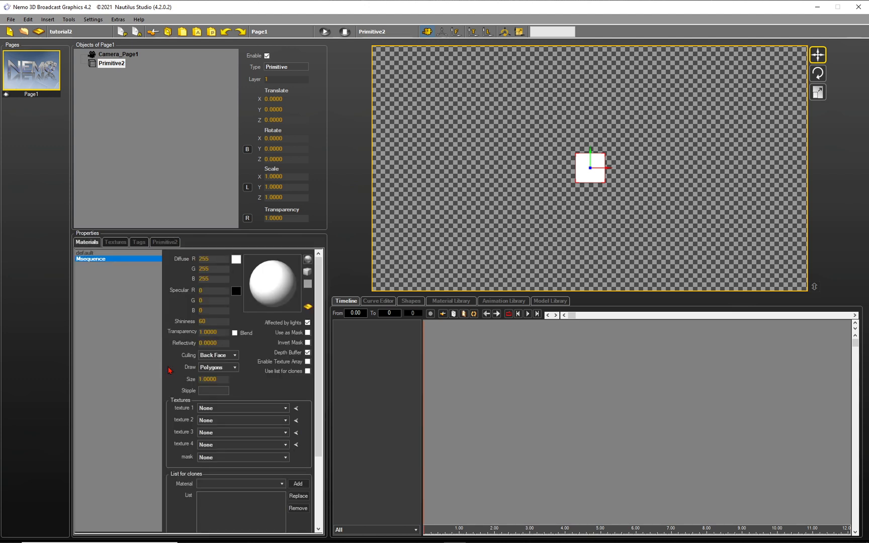
# Create an image sequence texture in the Msequence material's texture 1 slot from the converted LUXOR .nsq file.
pyautogui.rightClick(245, 411)
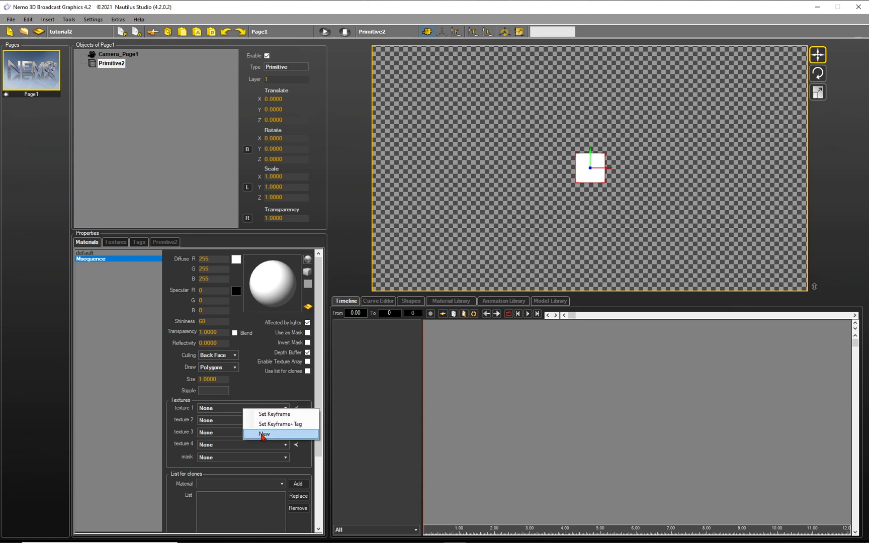
pyautogui.click(262, 435)
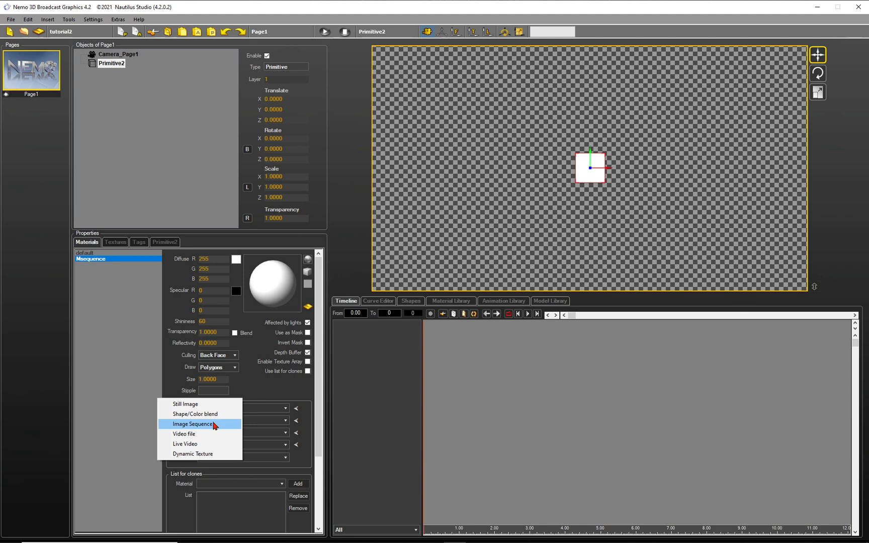
pyautogui.click(213, 424)
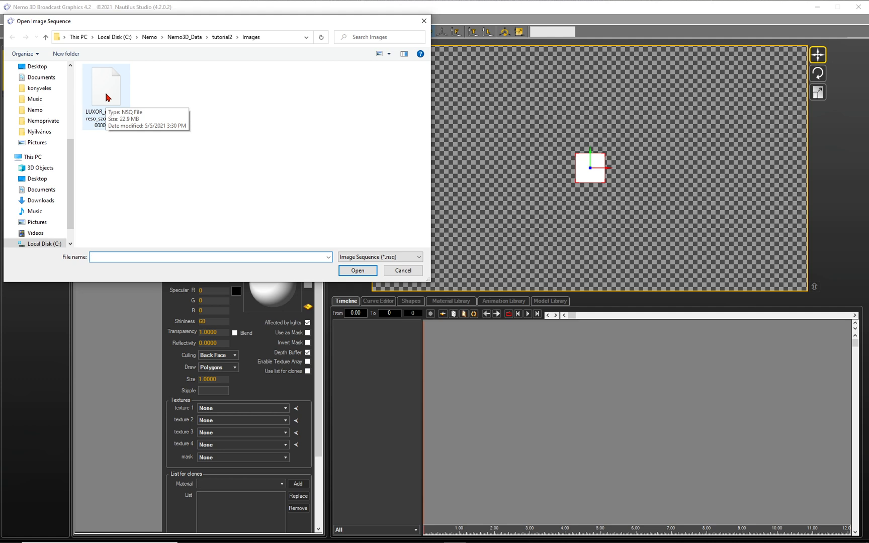
pyautogui.doubleClick(106, 97)
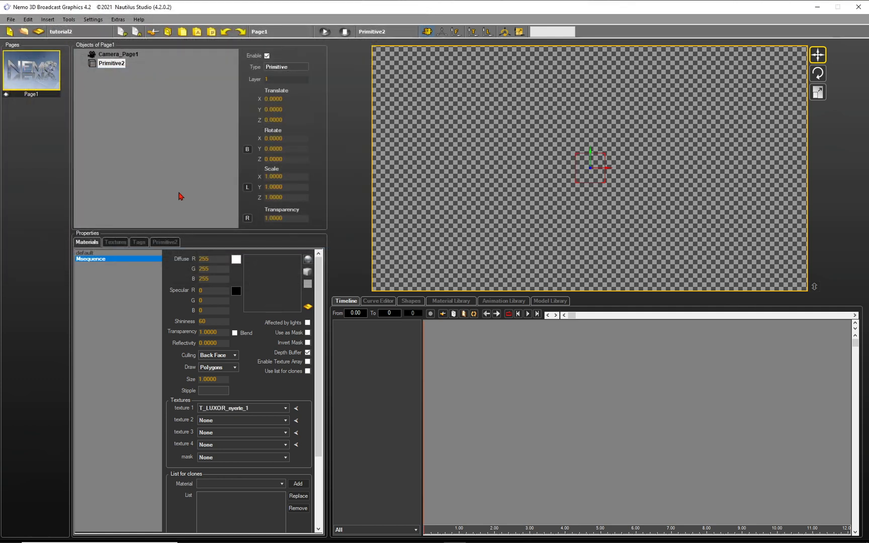
# Set the rectangle primitive's resize mode to texture aspect&size.
pyautogui.click(170, 243)
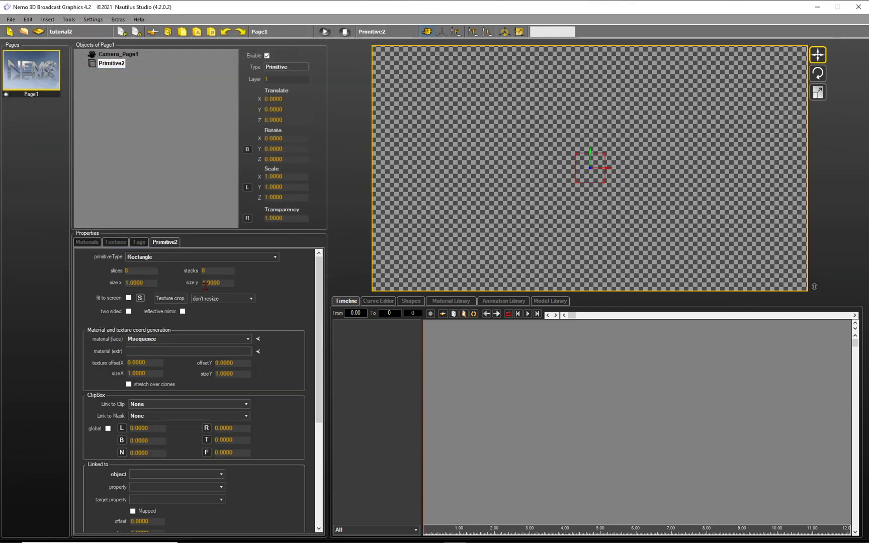
pyautogui.click(217, 299)
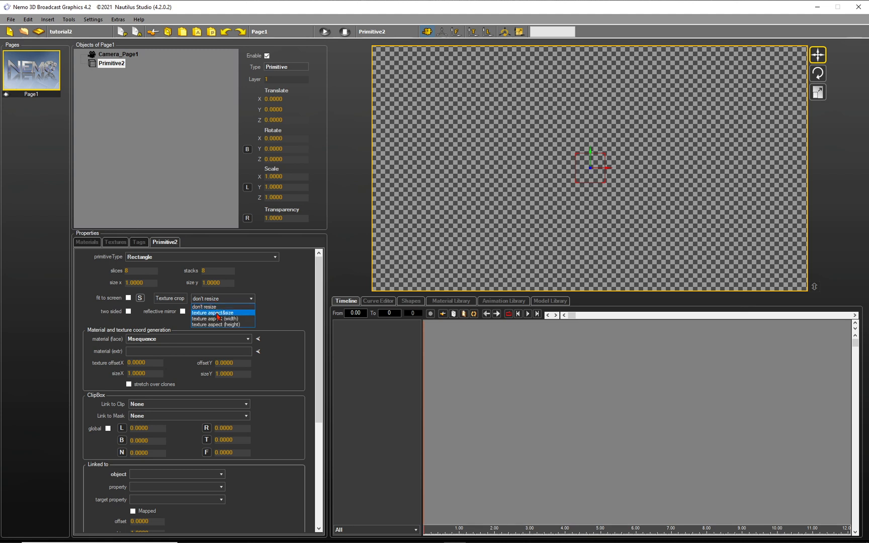
pyautogui.click(219, 313)
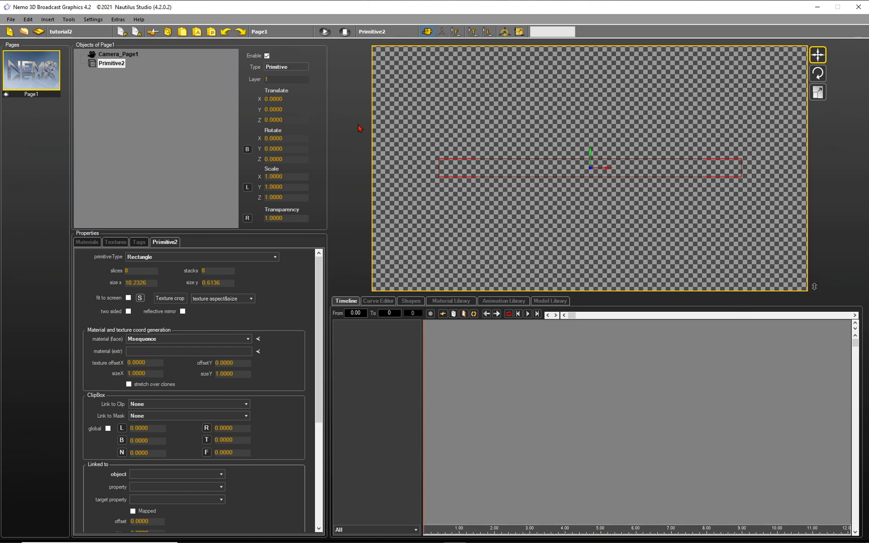
# Play the page twice to preview the image sequence on the rectangle, stopping playback each time.
pyautogui.click(324, 32)
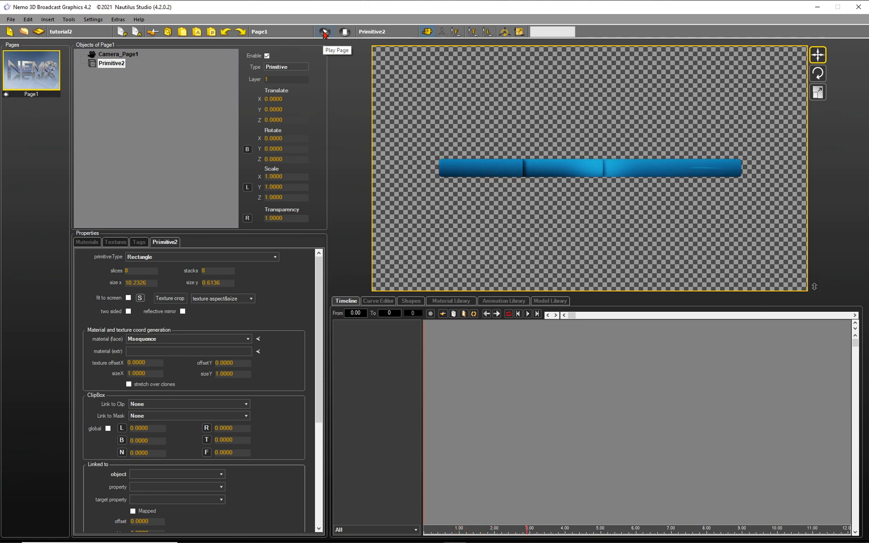
pyautogui.click(345, 33)
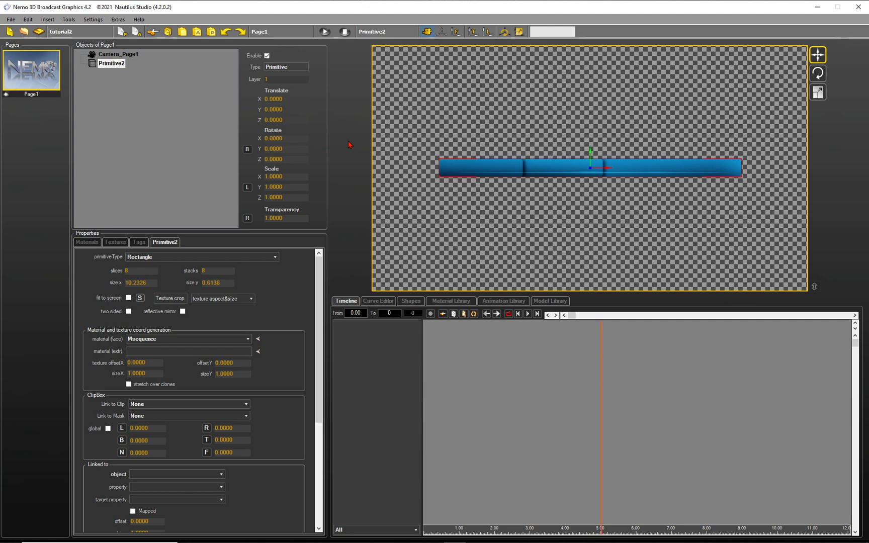
pyautogui.click(326, 32)
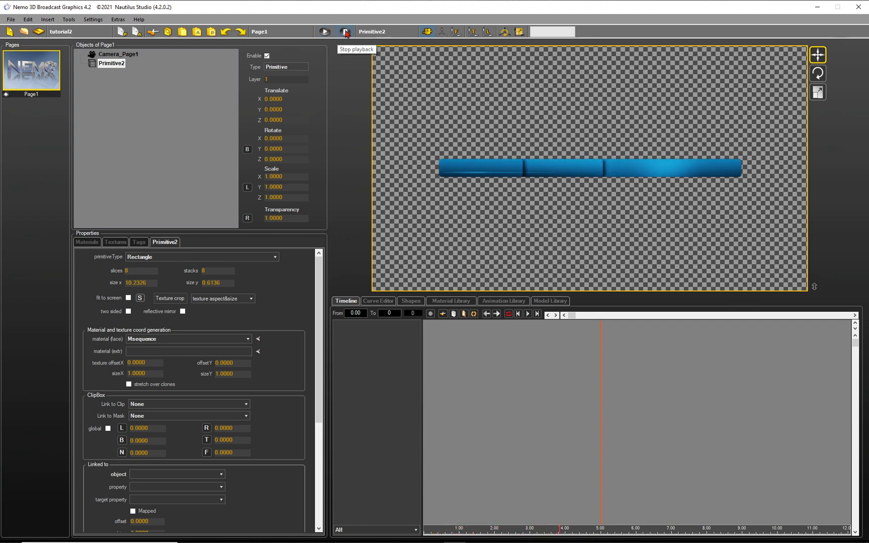
pyautogui.click(346, 33)
# Switch the image sequence texture to keyframe playback and set a keyframe for frame index 0 at time 0.00.
pyautogui.click(117, 243)
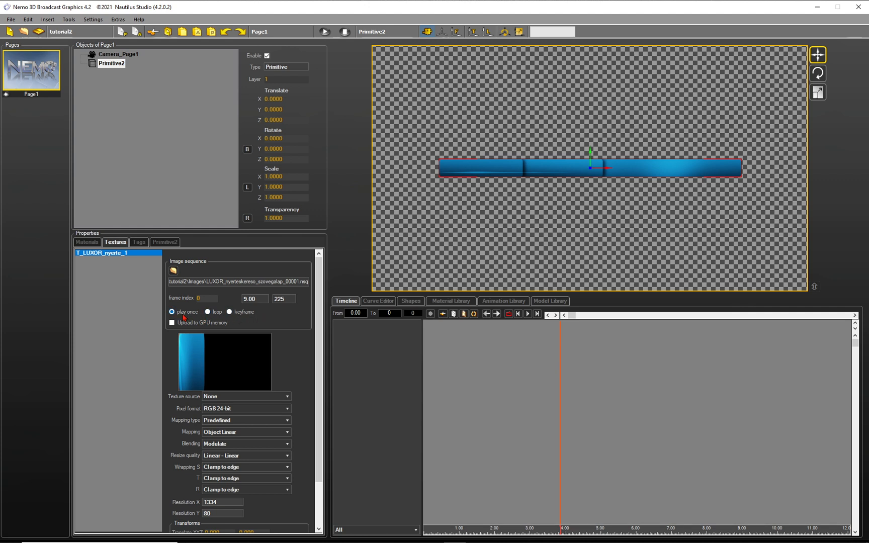
pyautogui.click(208, 314)
pyautogui.click(229, 312)
pyautogui.rightClick(204, 298)
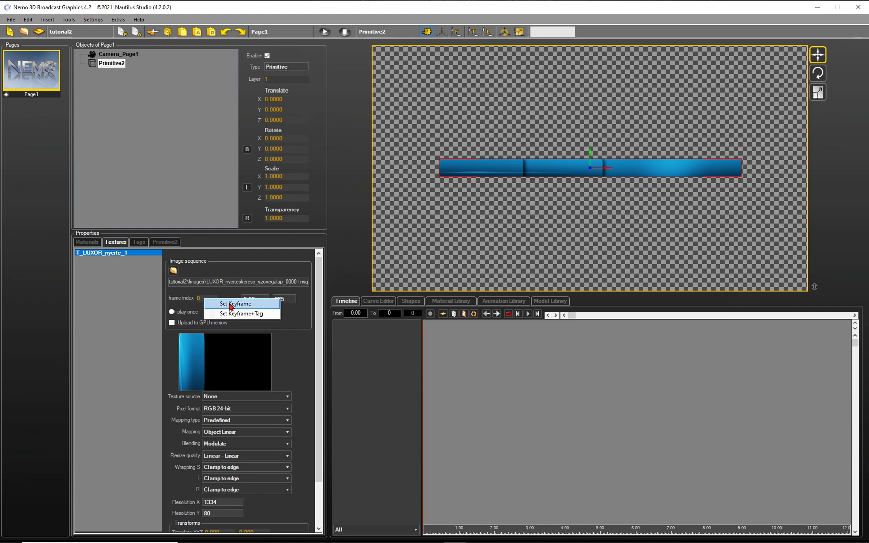
pyautogui.click(231, 302)
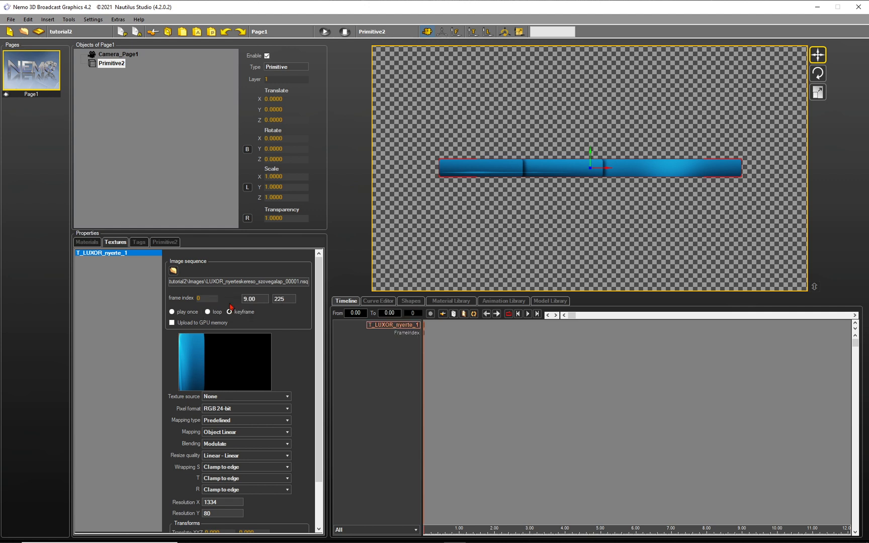
# Set a keyframe for the texture's frame index at 3.00 seconds with the value 75.
pyautogui.click(531, 535)
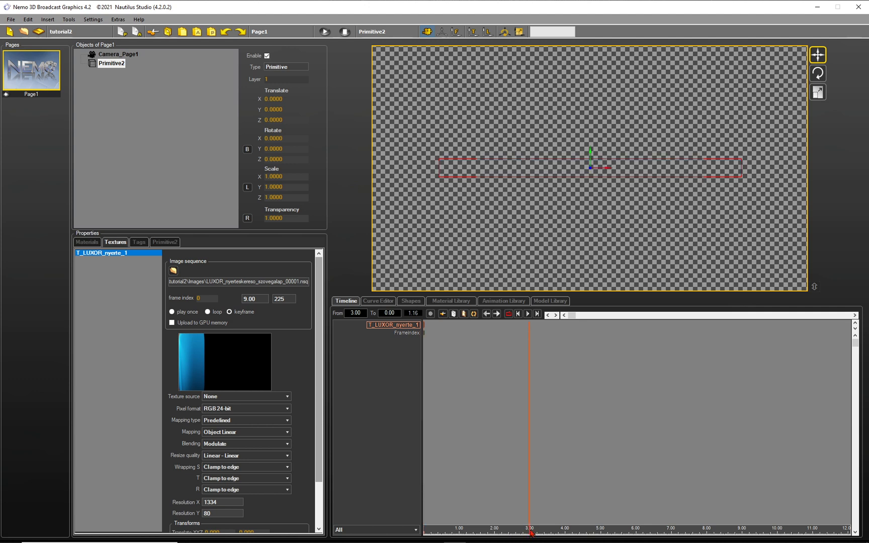
pyautogui.doubleClick(206, 300)
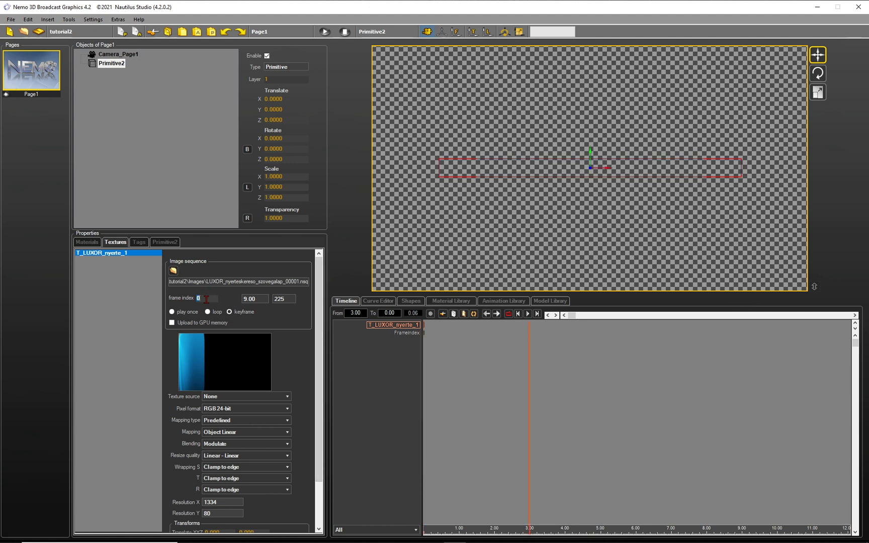
pyautogui.write('75')
pyautogui.press('Return')
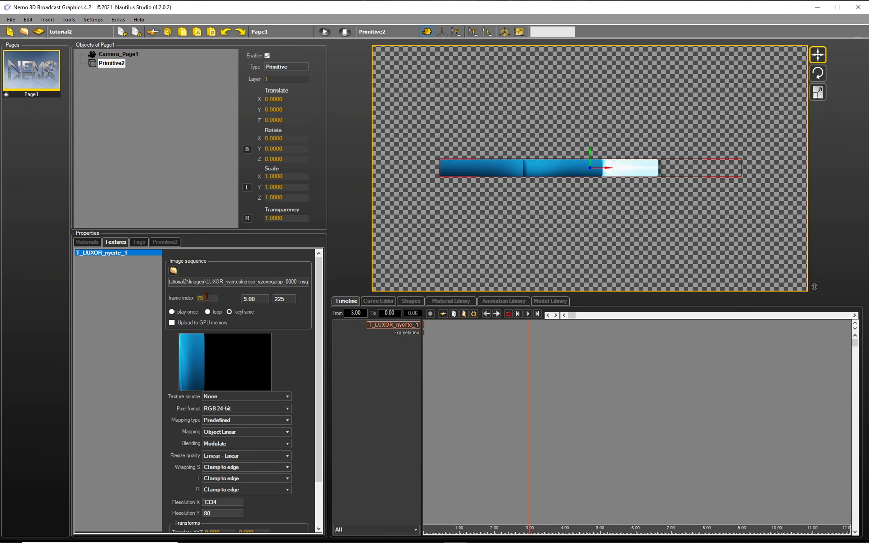
pyautogui.rightClick(206, 298)
pyautogui.click(220, 304)
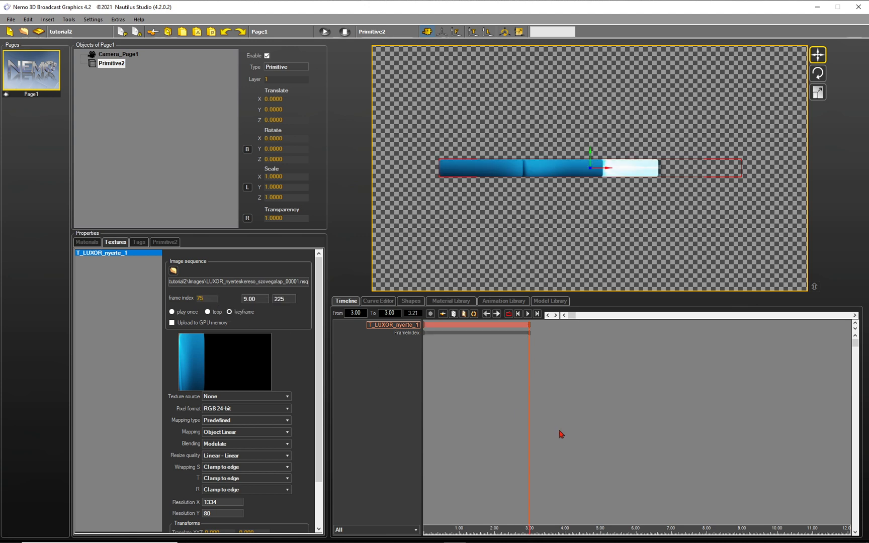
# Set a keyframe for the texture's frame index at 9.00 seconds with the value 225.
pyautogui.click(743, 534)
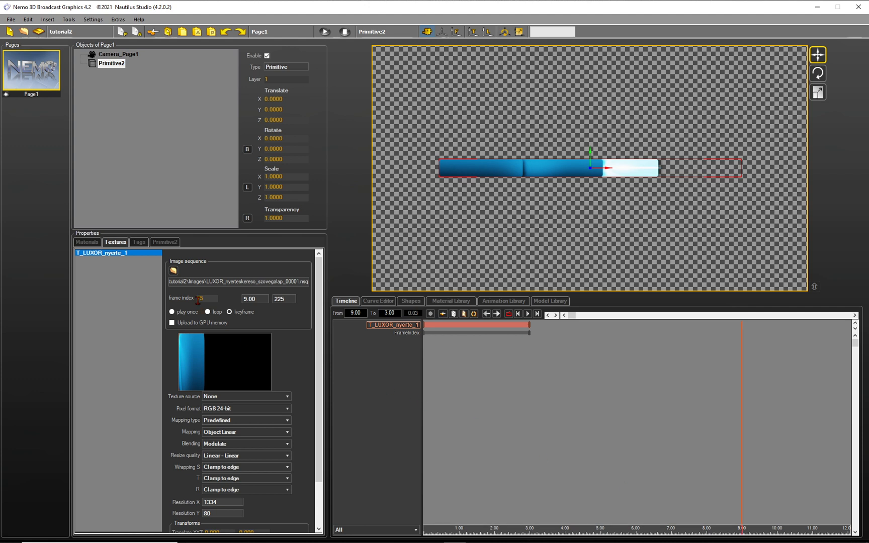
pyautogui.write('225')
pyautogui.press('Return')
pyautogui.rightClick(208, 298)
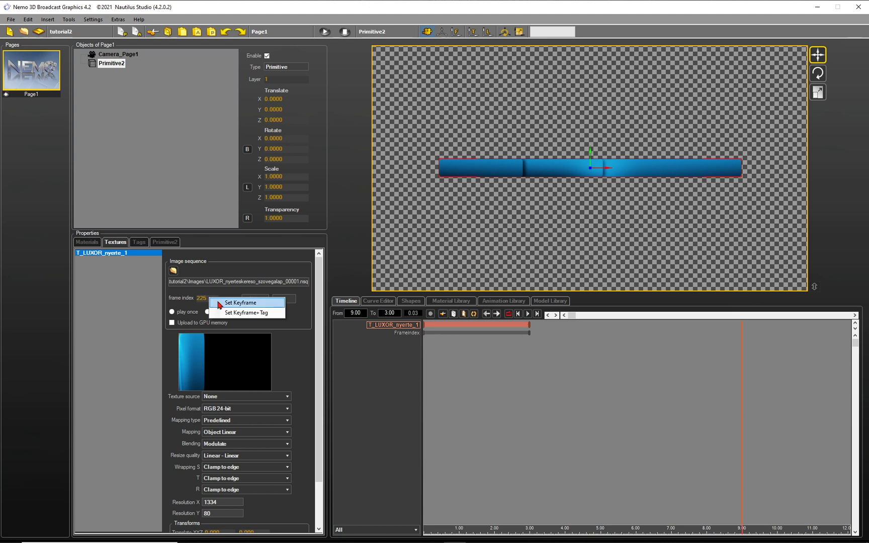
pyautogui.click(219, 303)
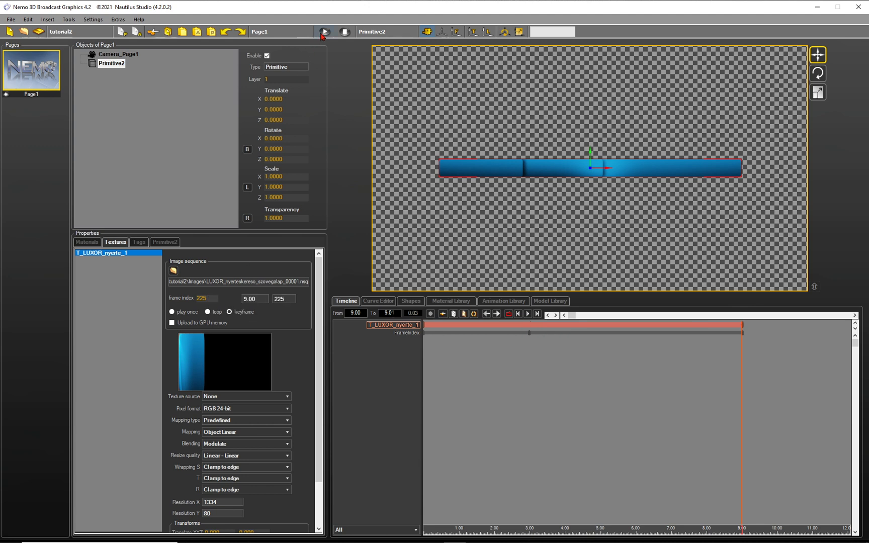
# Set up an infinite loop on the texture's FrameIndex curve with start key 1 and end key 2.
pyautogui.doubleClick(405, 334)
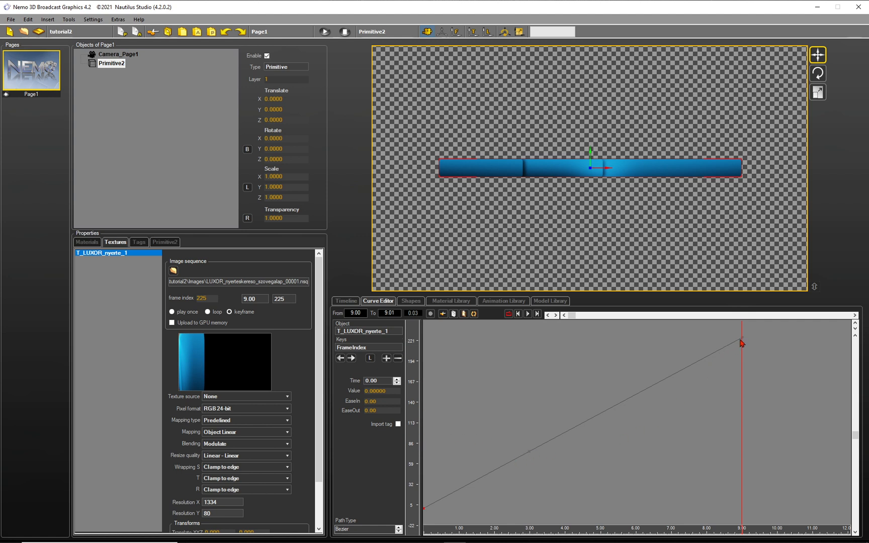
pyautogui.click(371, 359)
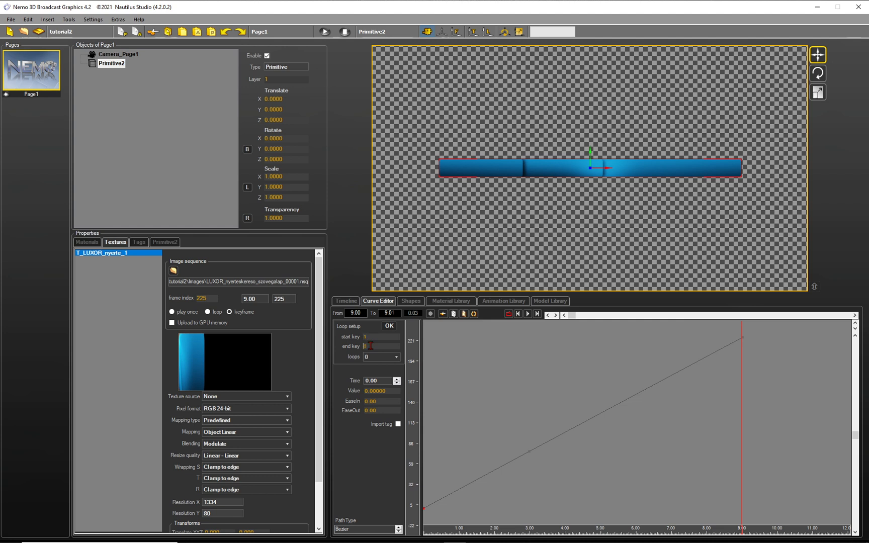
pyautogui.click(375, 358)
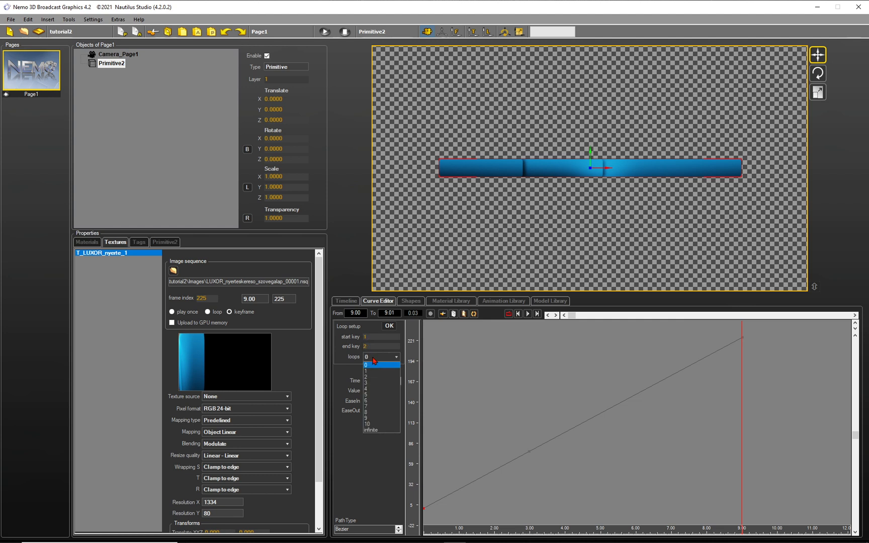
pyautogui.click(374, 431)
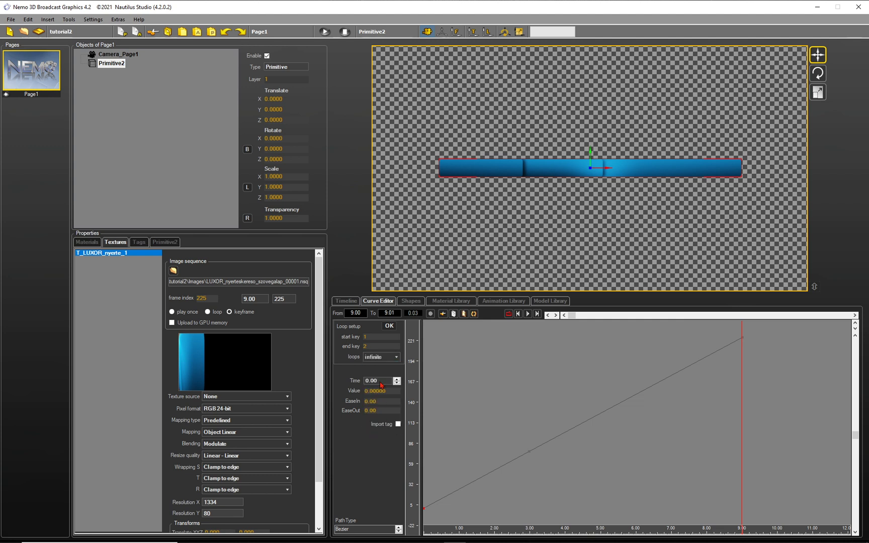
pyautogui.click(390, 327)
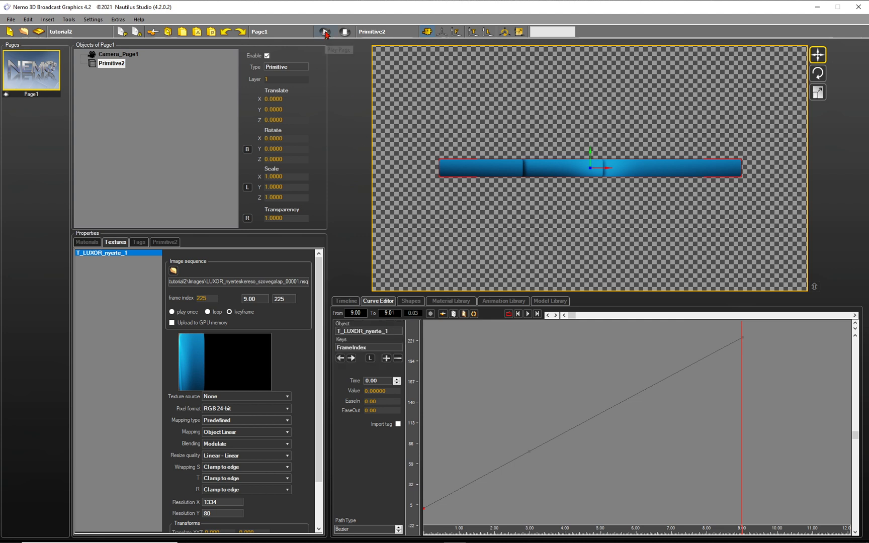
# Return to the keyframe timeline and play the page to preview the looping image sequence, stopping playback at the end.
pyautogui.click(347, 302)
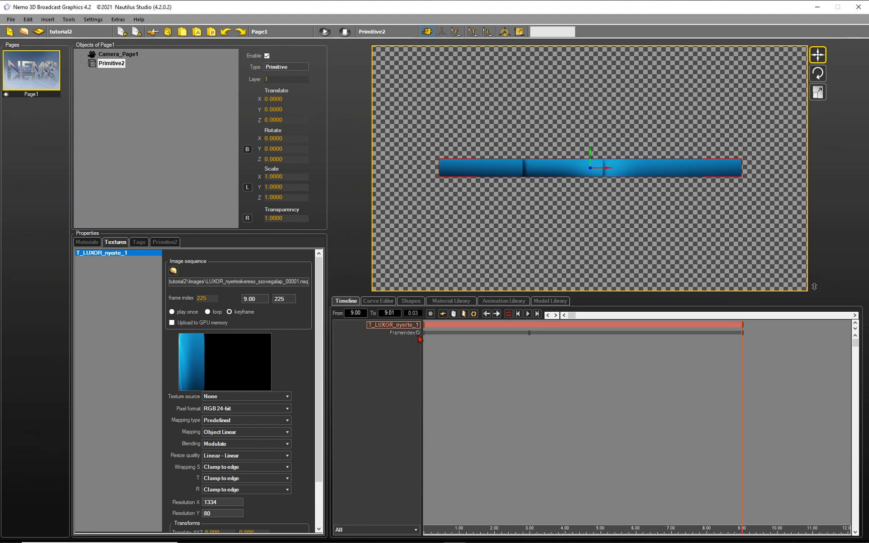
pyautogui.click(325, 31)
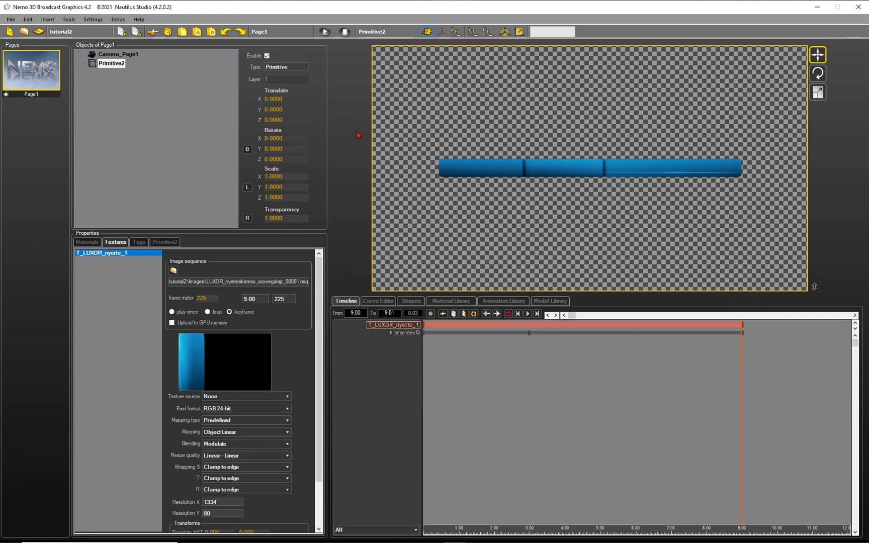
pyautogui.click(345, 32)
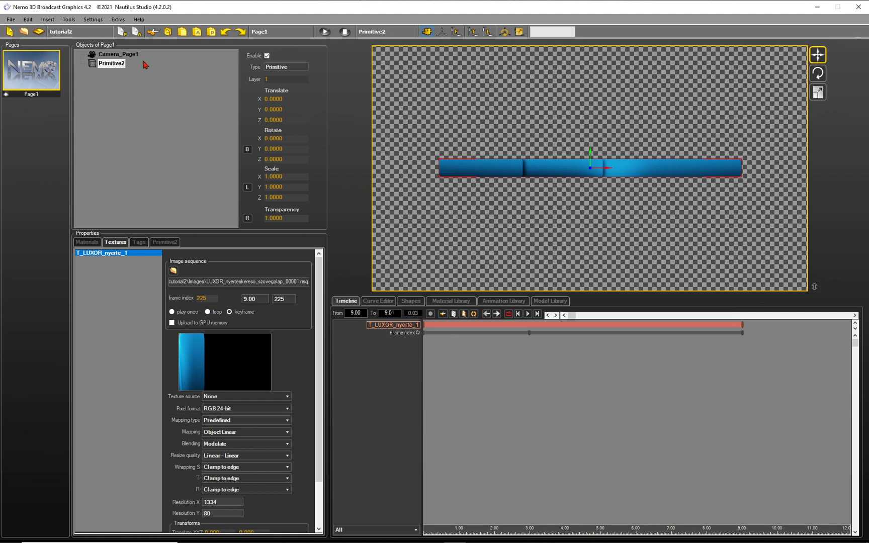
# Add a 3D text object on a new page and give it a new face material.
pyautogui.click(122, 32)
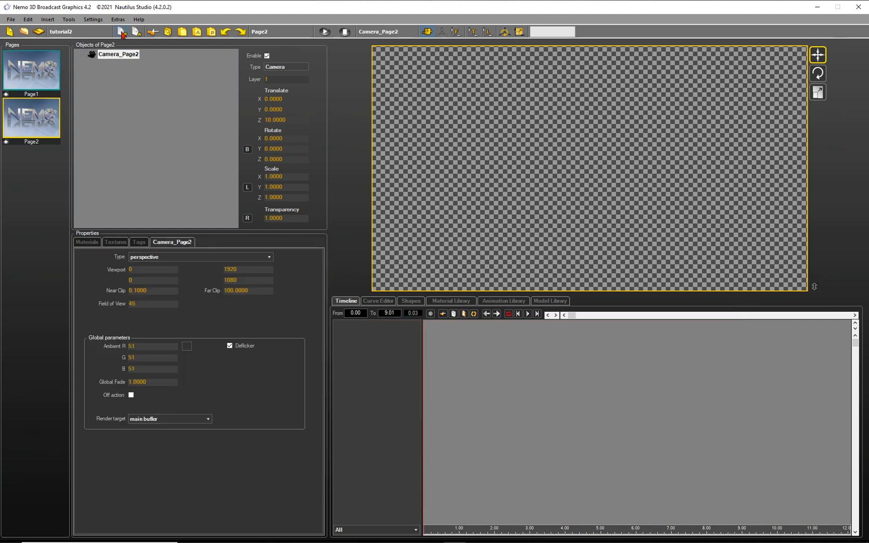
pyautogui.rightClick(126, 80)
pyautogui.click(149, 148)
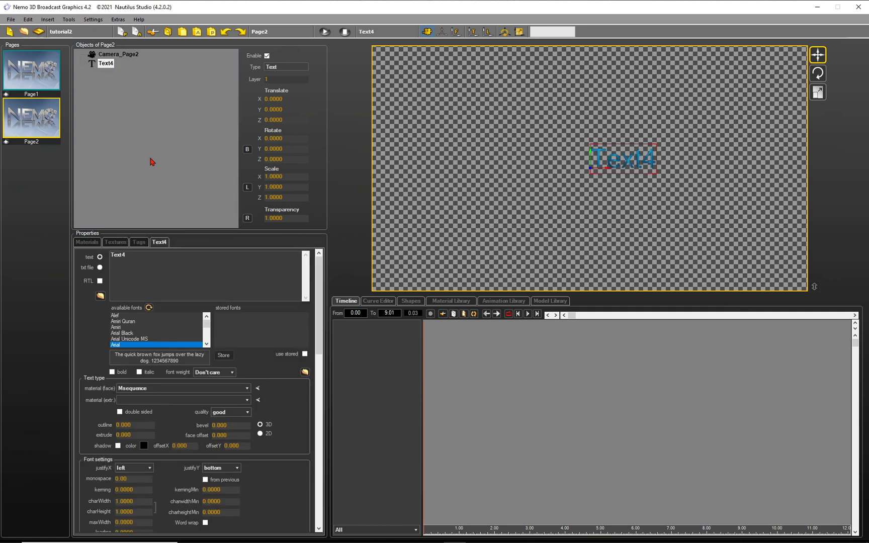
pyautogui.rightClick(145, 388)
pyautogui.click(165, 413)
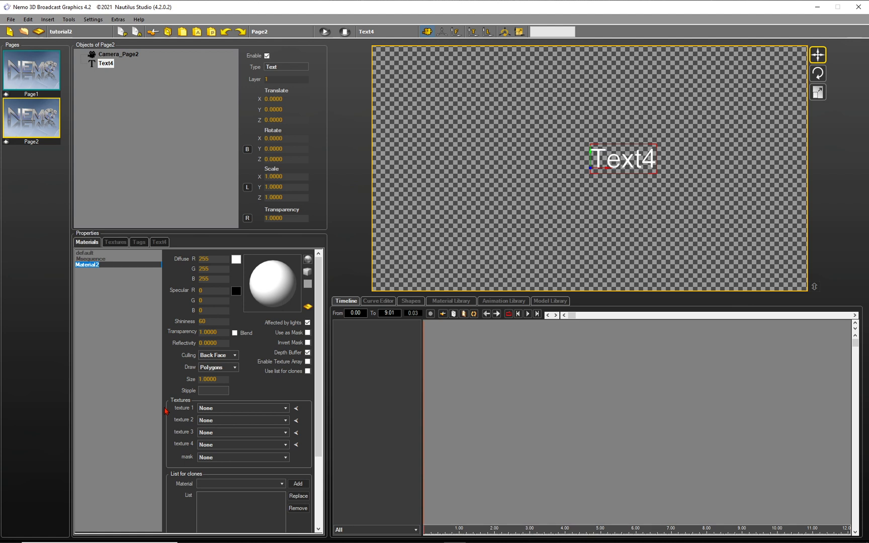
# Centre the text horizontally, set its character width and height to 4, and make it bold.
pyautogui.click(159, 242)
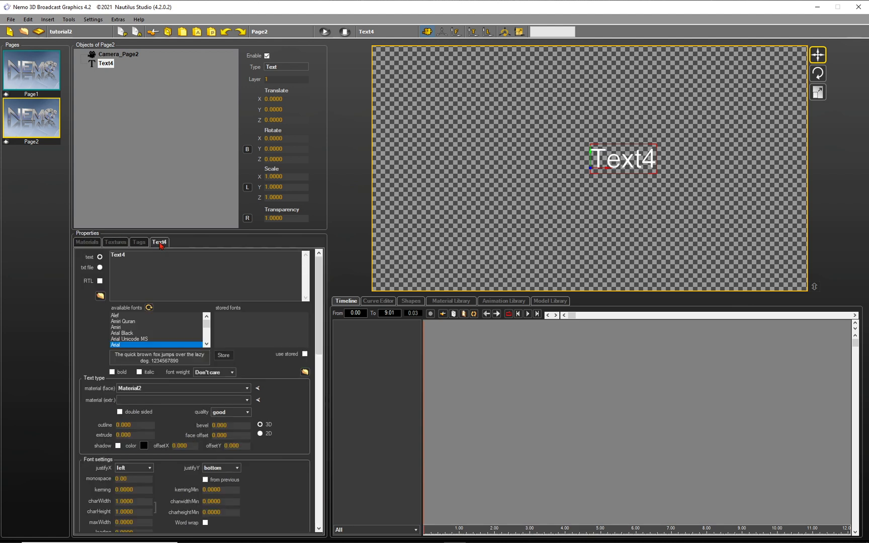
pyautogui.click(127, 468)
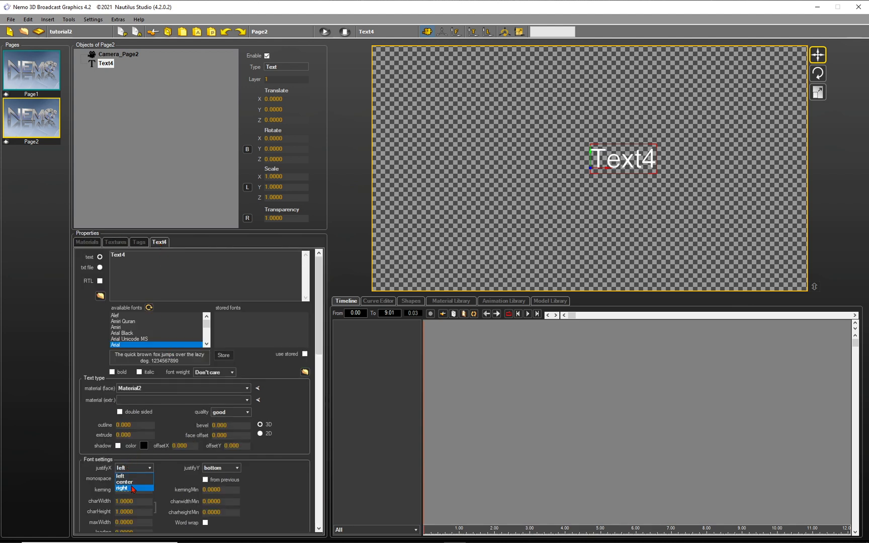
pyautogui.click(131, 483)
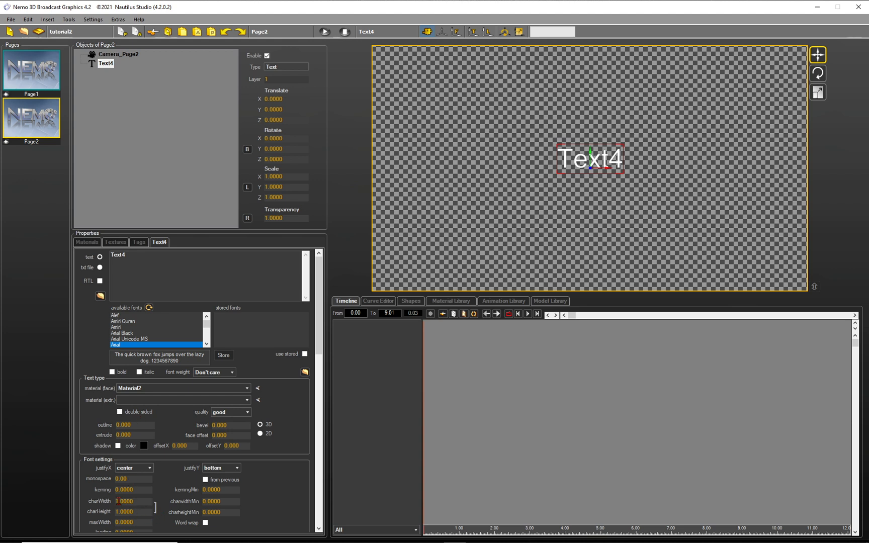
pyautogui.scroll(3, 118, 501)
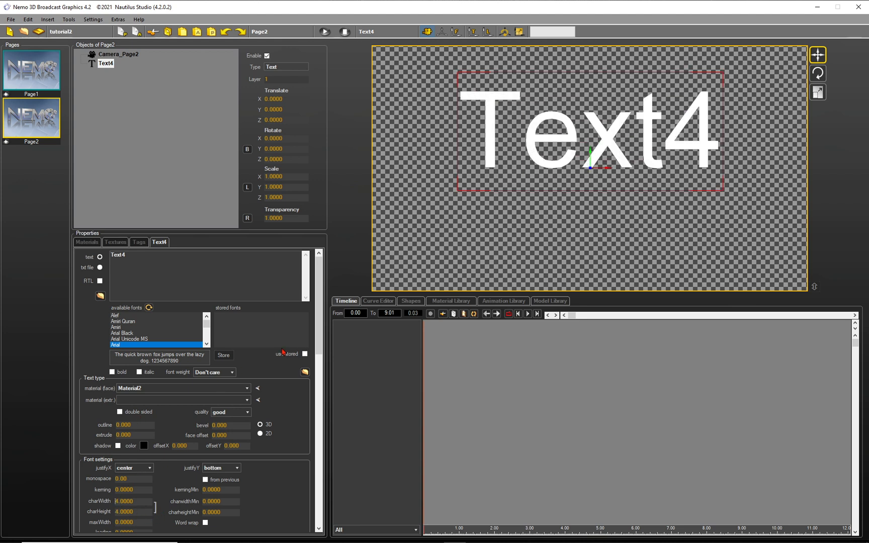
pyautogui.click(112, 372)
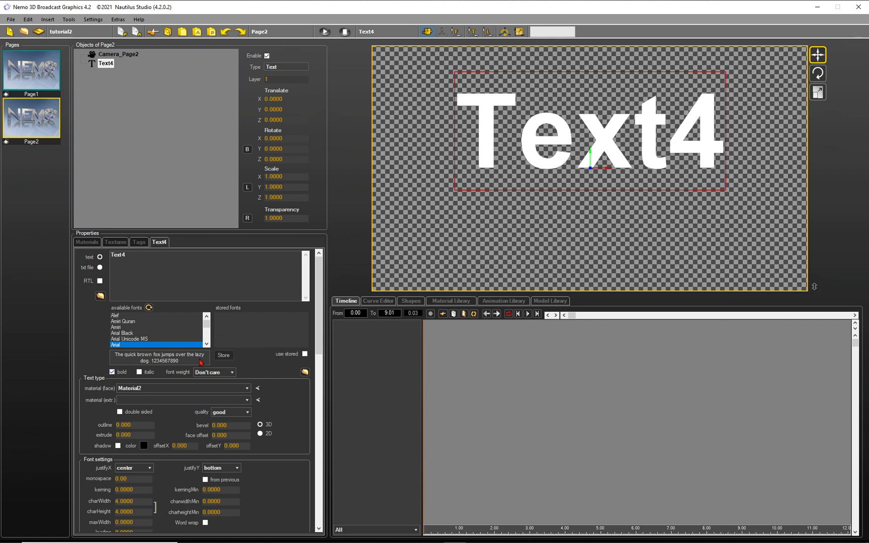
# Create another face material for the text and name it Mtextblend.
pyautogui.rightClick(153, 385)
pyautogui.click(166, 410)
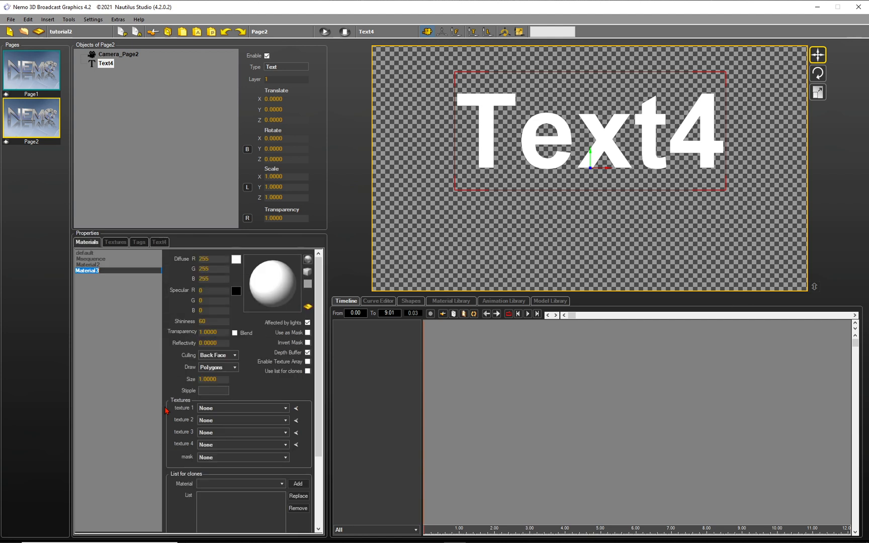
pyautogui.write('Mtextblend')
pyautogui.press('Return')
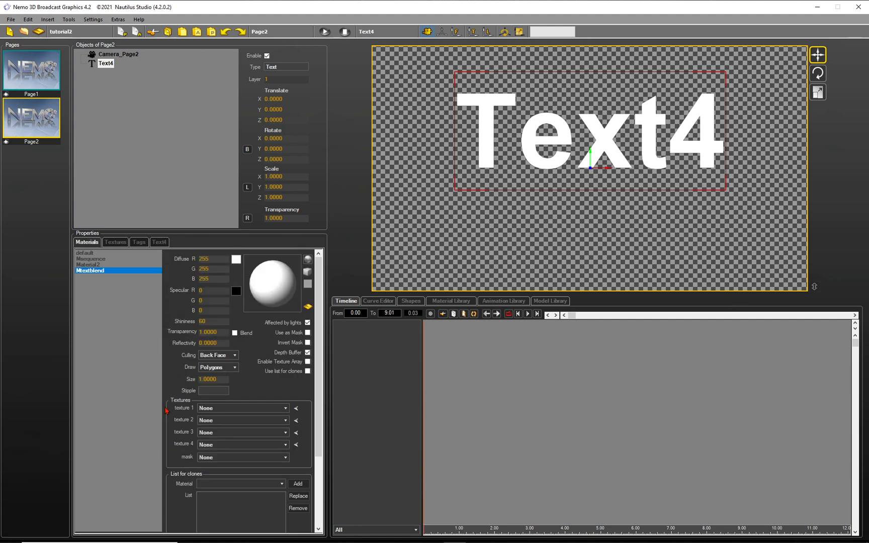
# Create a Shape/Color blend texture for Mtextblend's texture 1 and open the texture's settings.
pyautogui.rightClick(218, 415)
pyautogui.click(233, 438)
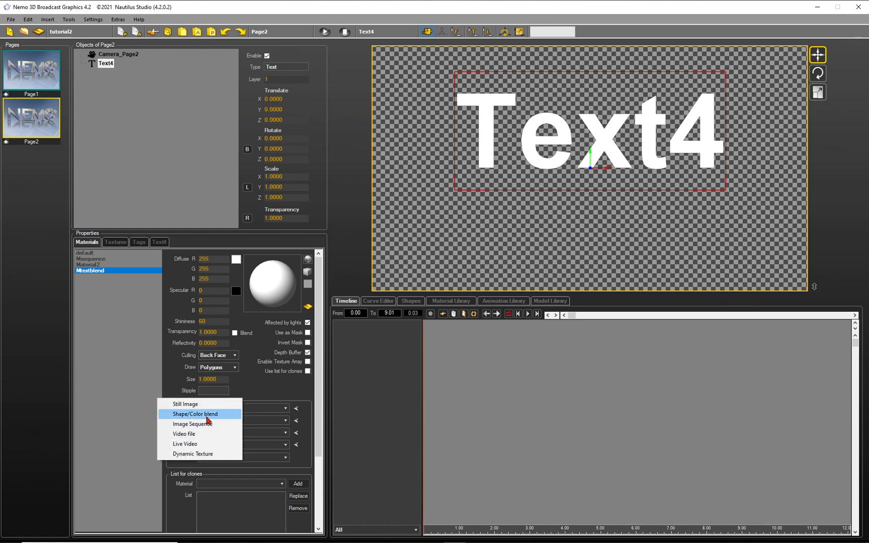
pyautogui.click(207, 415)
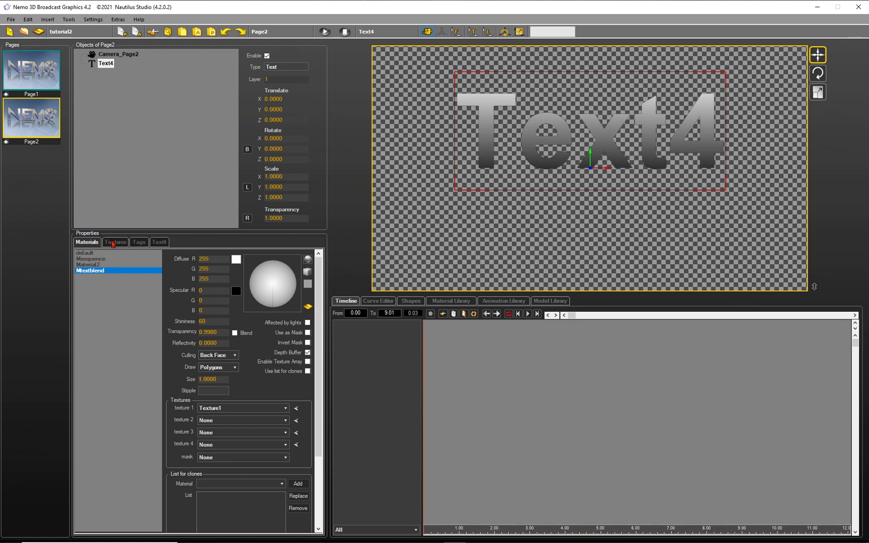
pyautogui.click(112, 243)
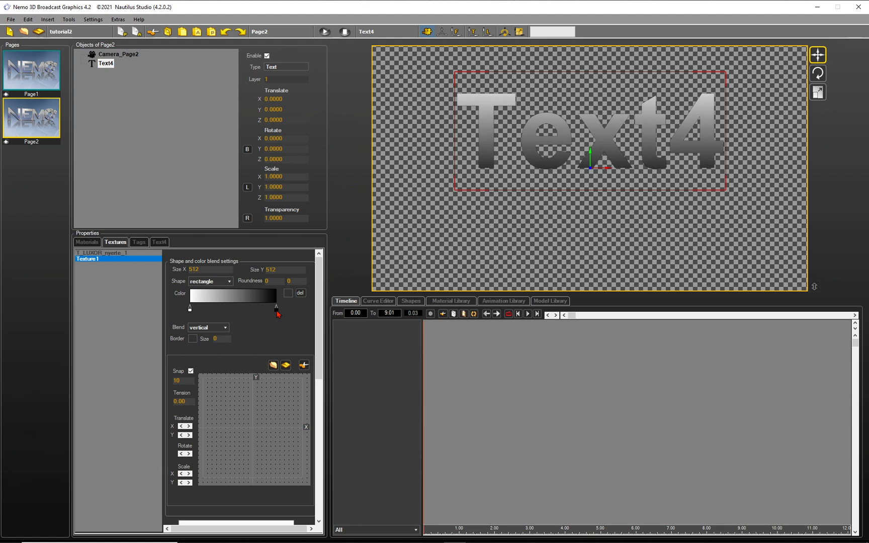
# Add a white colour stop near the middle of the gradient, shift it slightly toward the black end, and delete it.
pyautogui.click(229, 308)
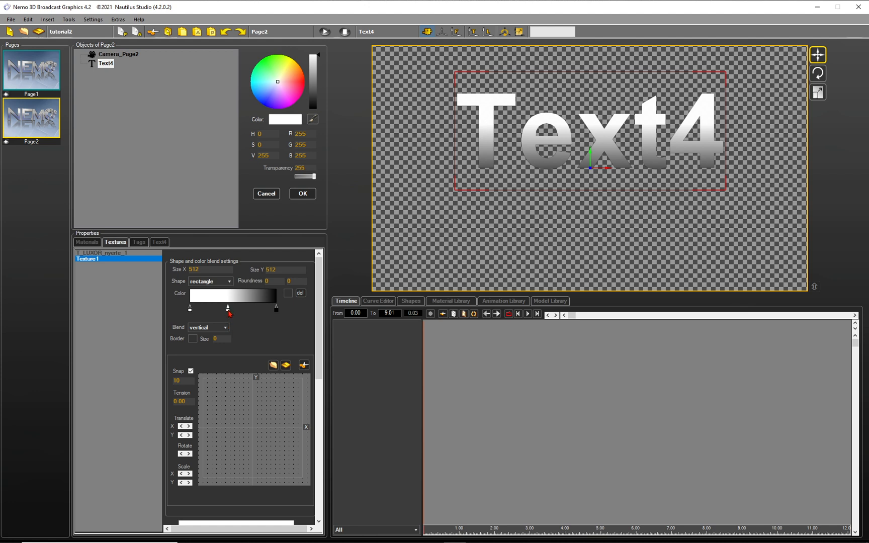
pyautogui.click(228, 310)
pyautogui.moveTo(228, 311)
pyautogui.mouseDown()
pyautogui.moveTo(218, 310)
pyautogui.moveTo(249, 310)
pyautogui.moveTo(234, 310)
pyautogui.mouseUp()
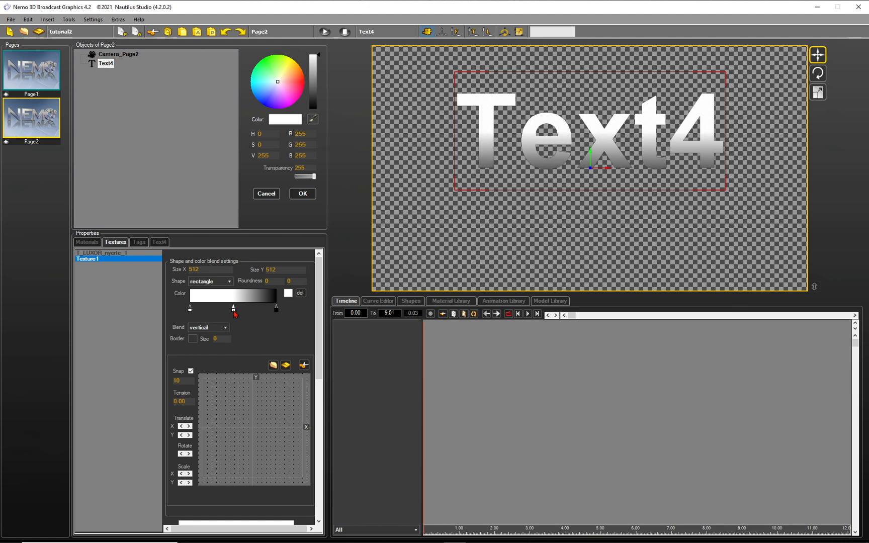
pyautogui.click(300, 294)
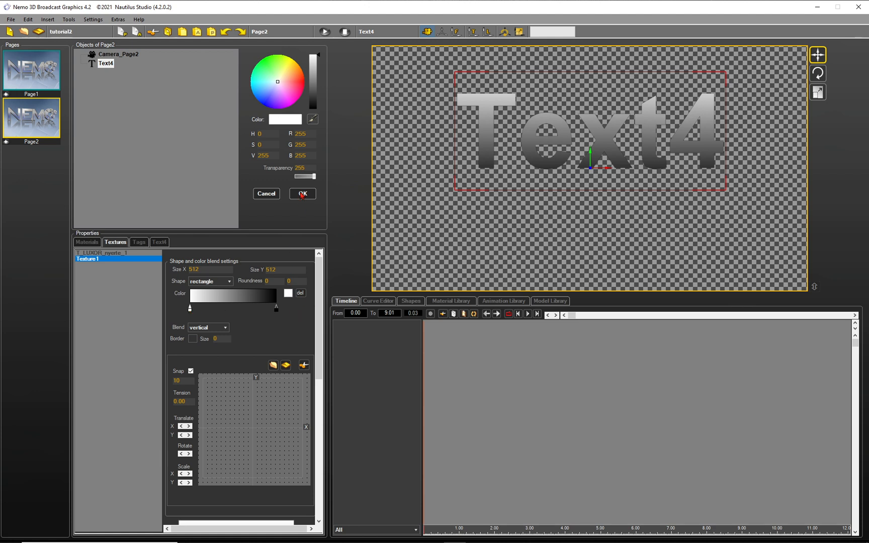
# Change the gradient's white stop to RGB 255, 243, 252 and move both colour stops inward.
pyautogui.moveTo(294, 70); pyautogui.dragTo(317, 51)
pyautogui.click(314, 65)
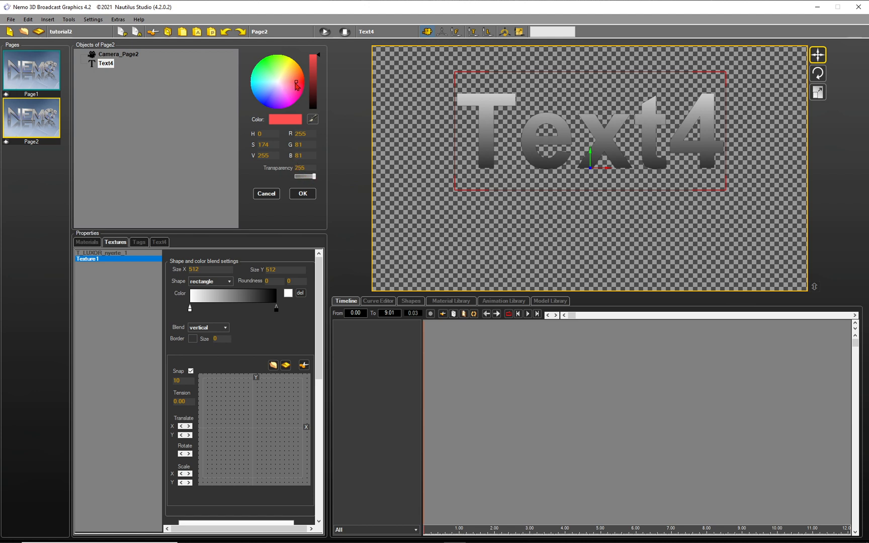
pyautogui.moveTo(296, 82); pyautogui.dragTo(278, 82)
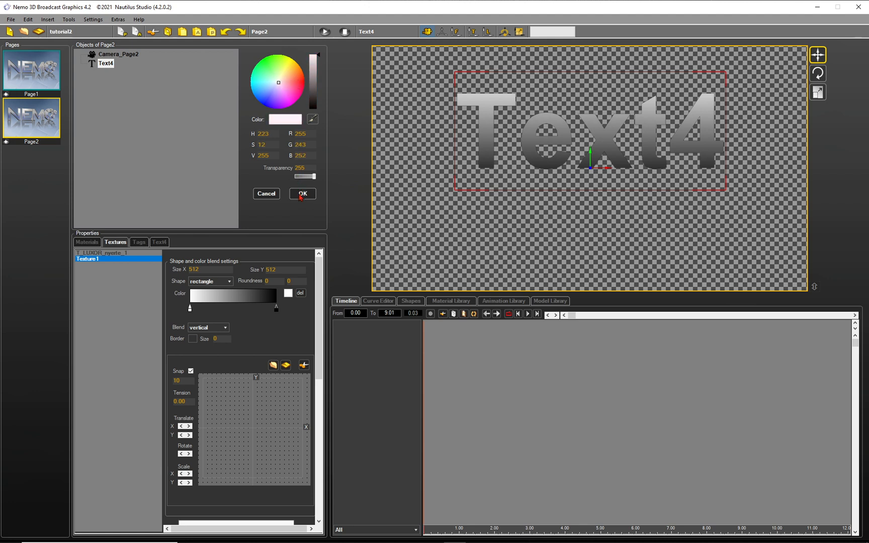
pyautogui.click(300, 195)
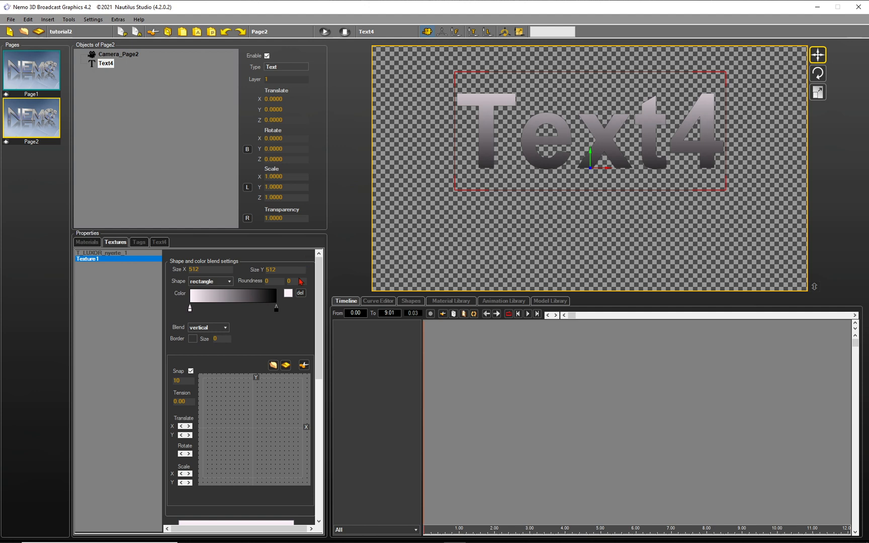
pyautogui.moveTo(276, 312); pyautogui.dragTo(266, 311)
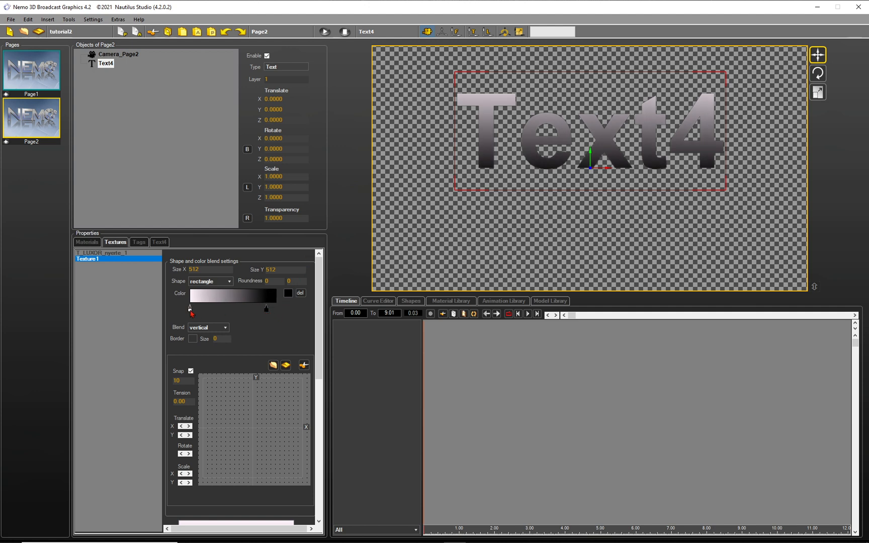
pyautogui.moveTo(191, 314); pyautogui.dragTo(217, 312)
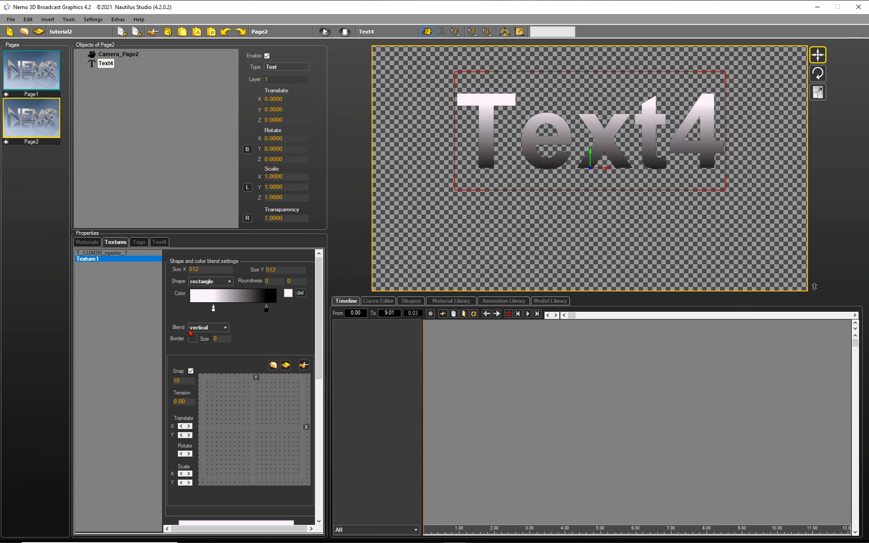
# Add a 3D rectangle primitive below the text at Y -1.7, sized 4.24 by 2.75.
pyautogui.rightClick(140, 135)
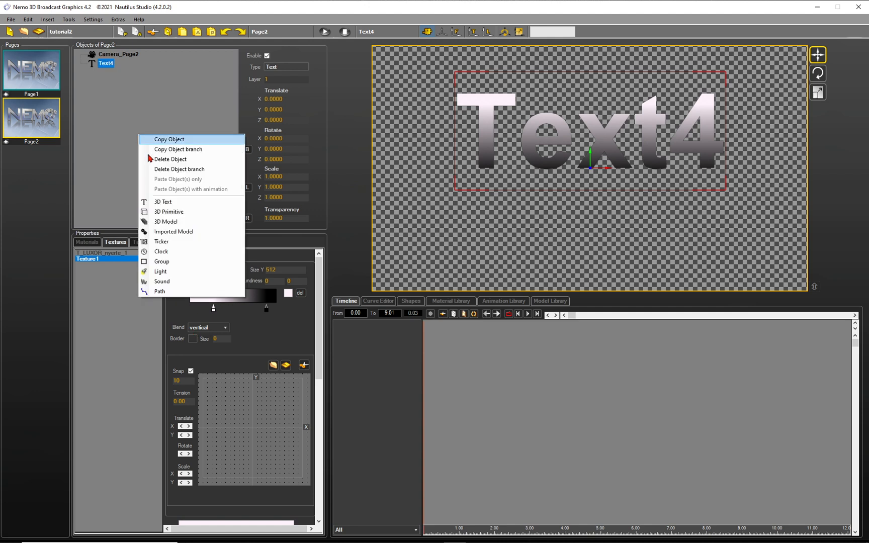
pyautogui.click(172, 212)
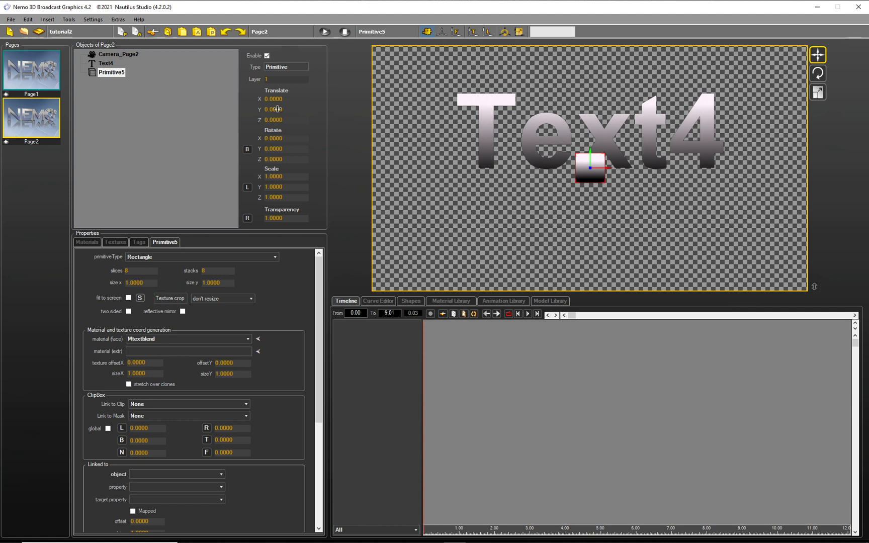
pyautogui.moveTo(277, 110); pyautogui.dragTo(192, 162)
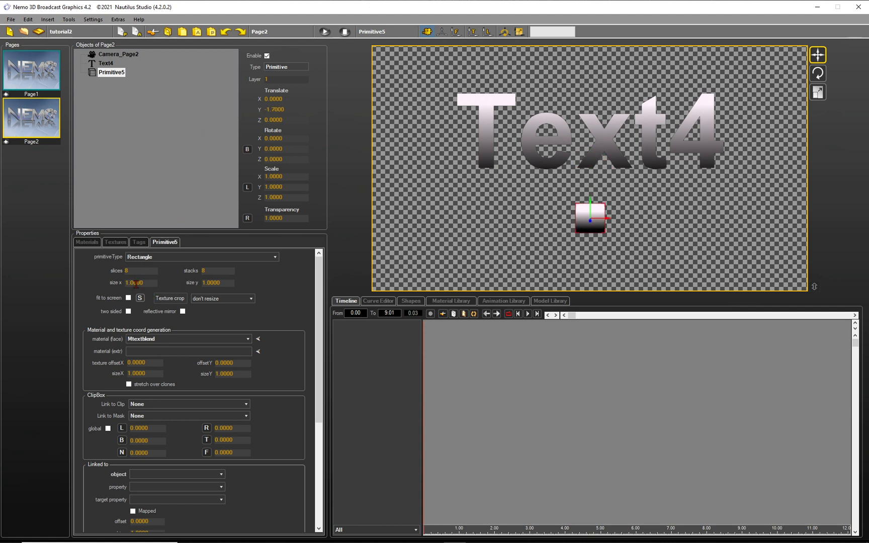
pyautogui.moveTo(135, 285); pyautogui.dragTo(283, 297)
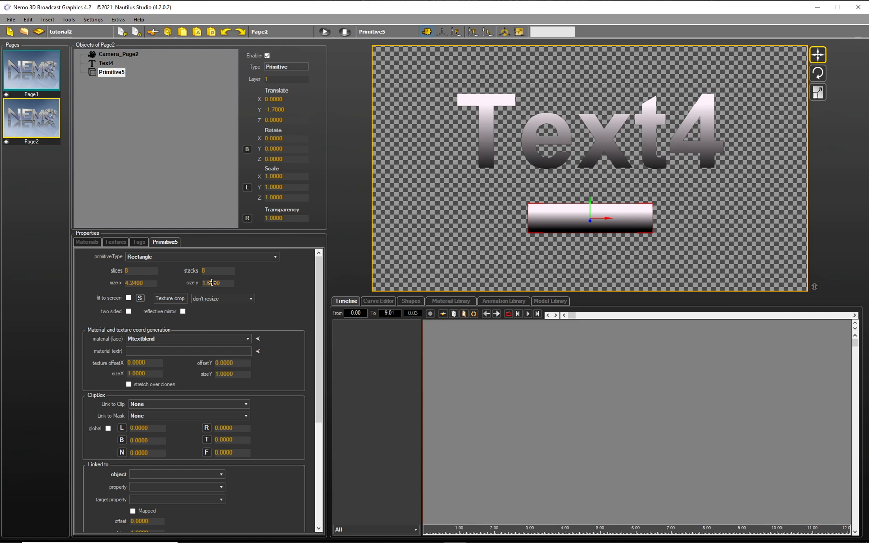
pyautogui.moveTo(213, 282); pyautogui.dragTo(266, 302)
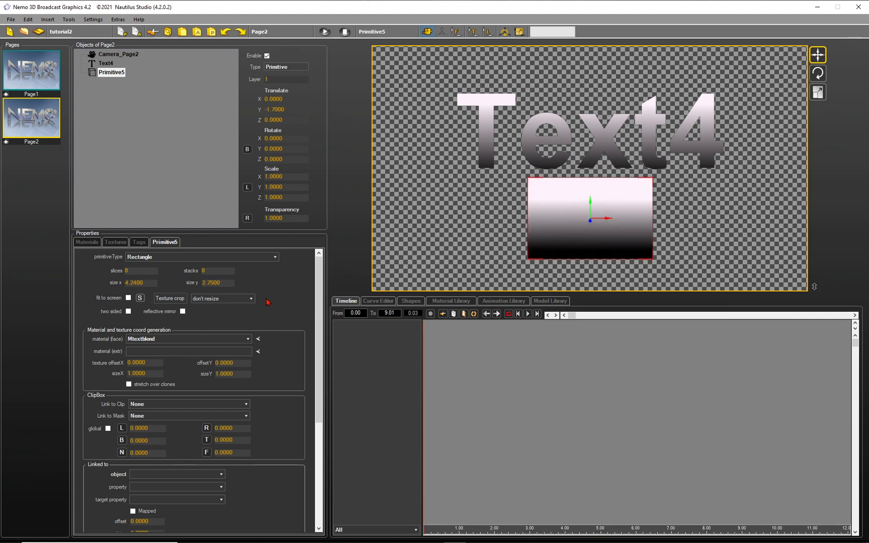
# Create a new face material for the rectangle and assign a new Shape/Color blend texture as its texture 1.
pyautogui.rightClick(159, 339)
pyautogui.click(186, 366)
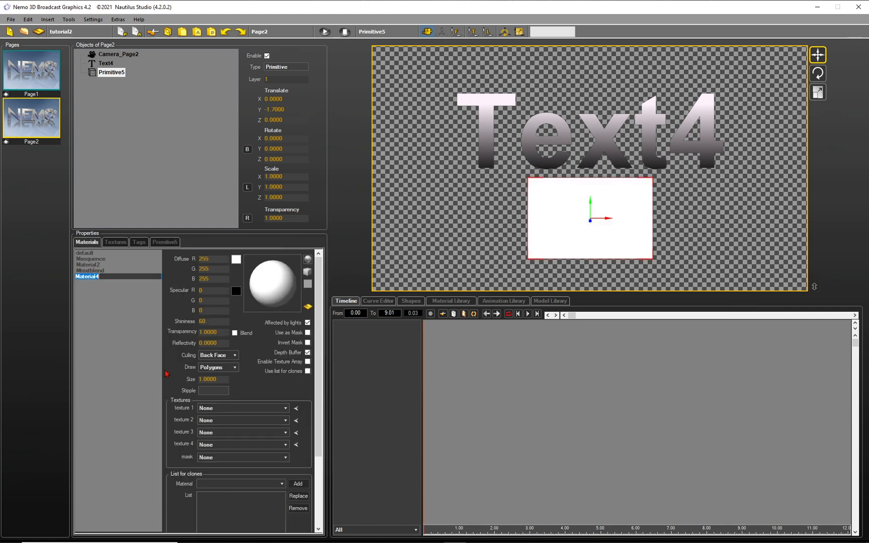
pyautogui.rightClick(233, 408)
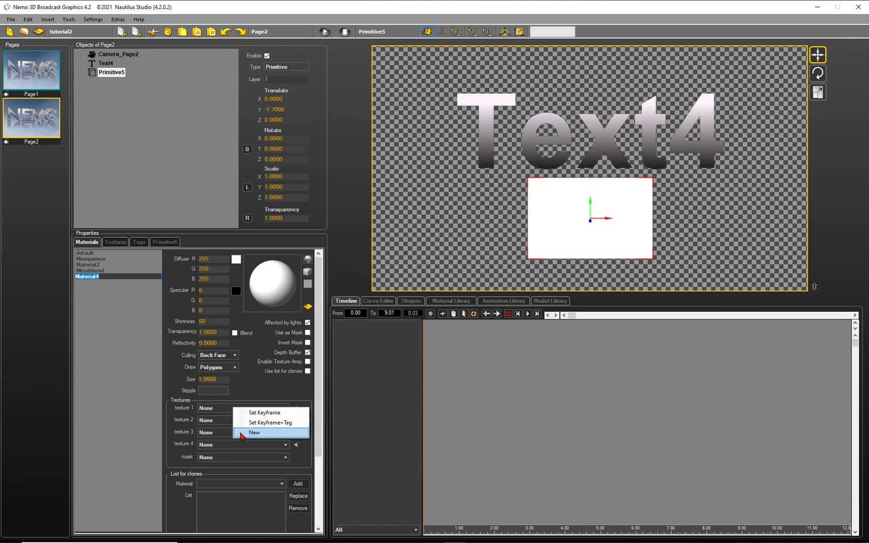
pyautogui.click(245, 433)
pyautogui.click(194, 414)
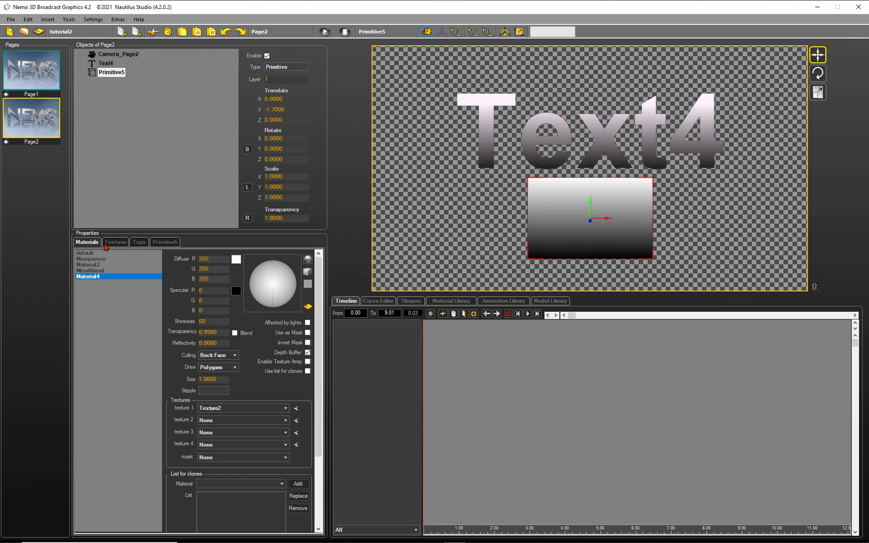
# In the new blend texture's settings, change the white gradient stop to bright green and set the shape to star.
pyautogui.click(113, 243)
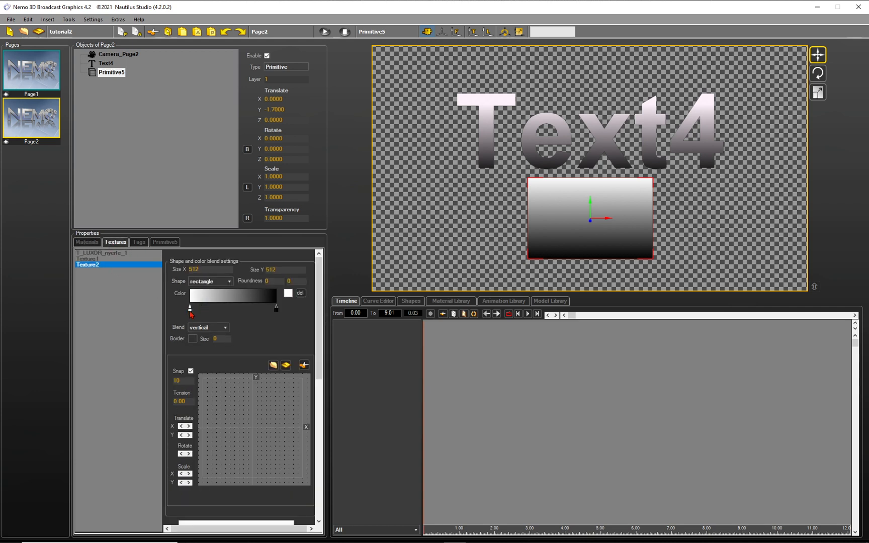
pyautogui.click(288, 293)
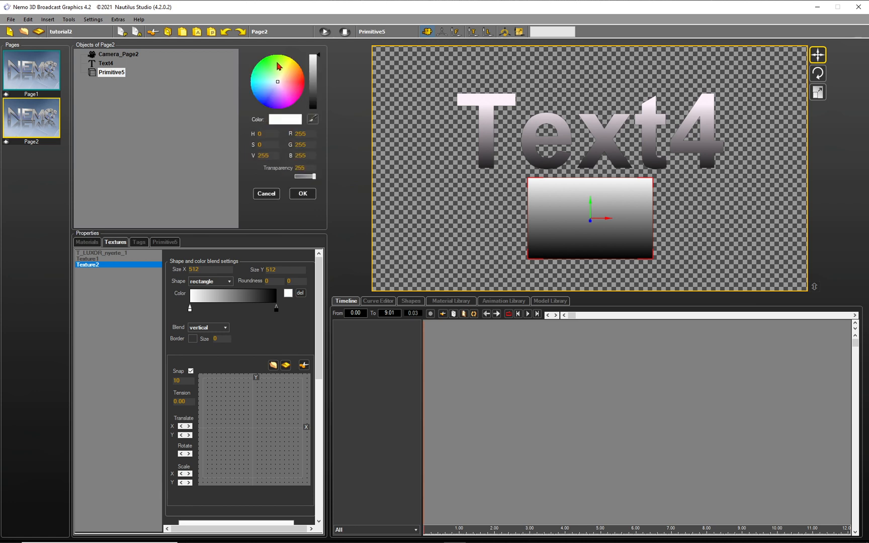
pyautogui.moveTo(280, 66); pyautogui.dragTo(272, 66)
pyautogui.click(303, 194)
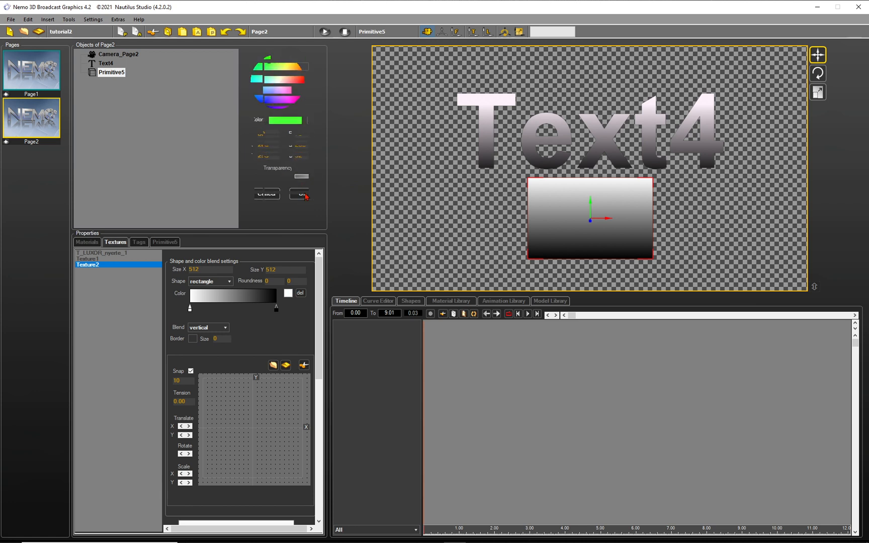
pyautogui.click(205, 282)
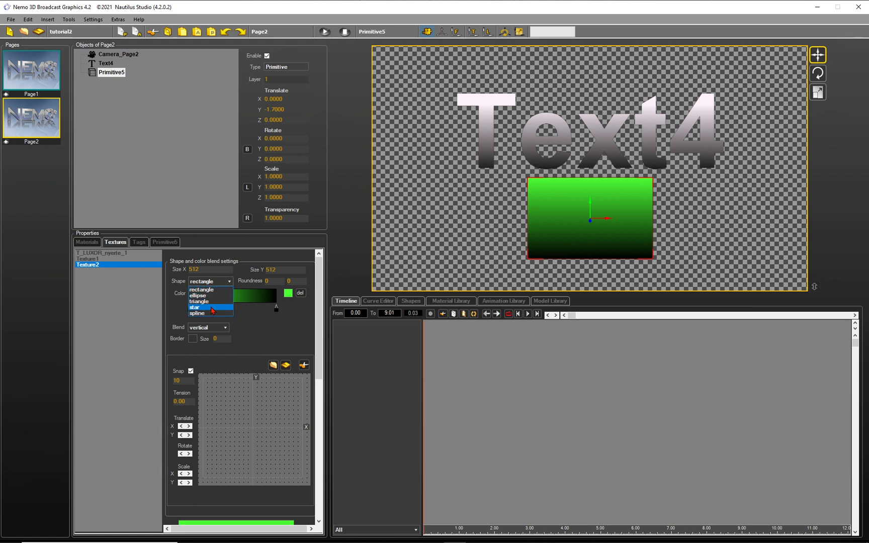
pyautogui.click(213, 308)
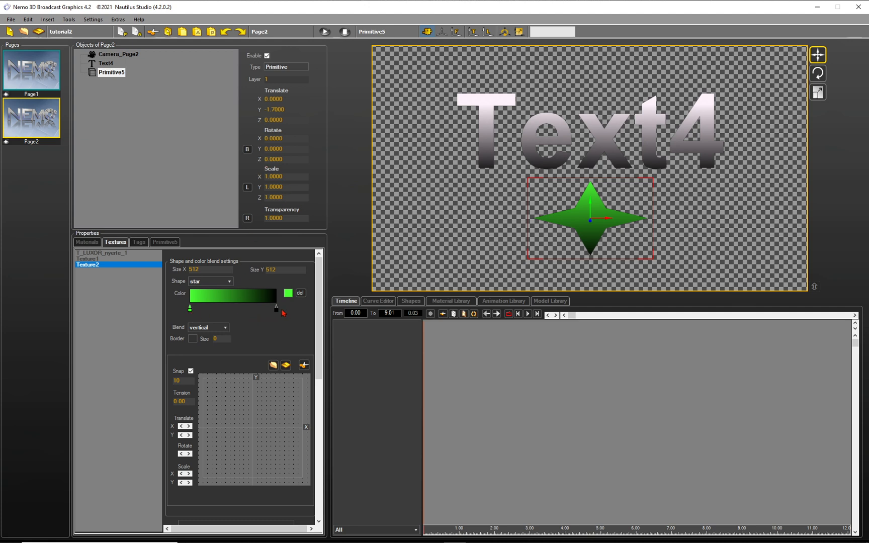
# Move the gradient's black stop to the middle and add a white stop near the end opposite the green one.
pyautogui.moveTo(276, 309); pyautogui.dragTo(233, 310)
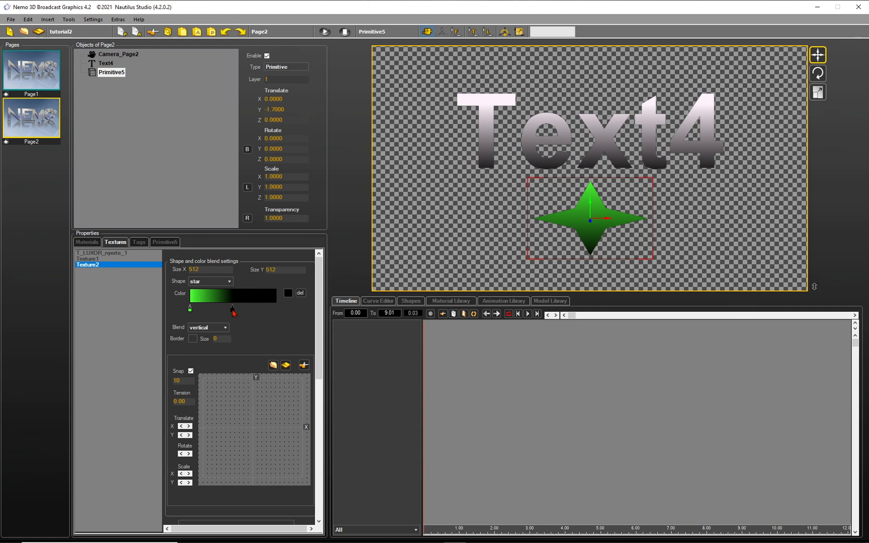
pyautogui.click(273, 308)
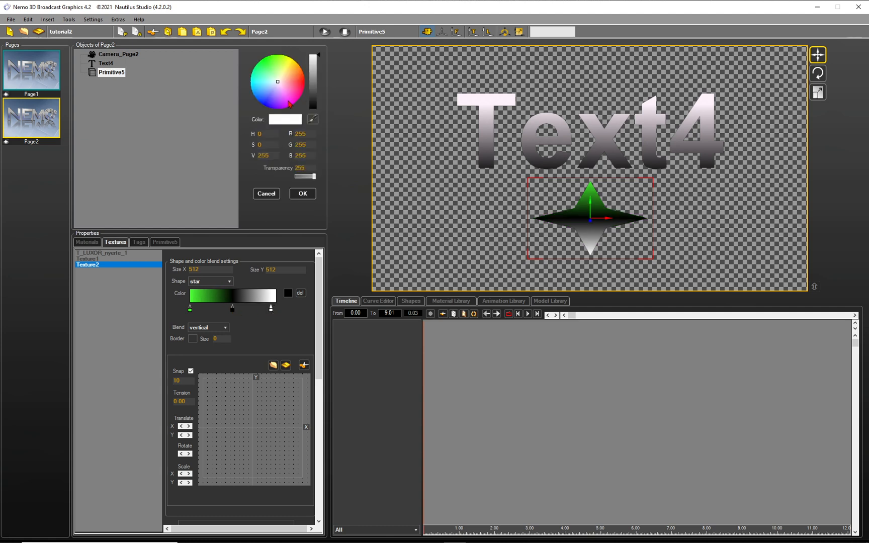
pyautogui.click(299, 195)
# Rotate the rectangle to 124.25 about Y, make it two sided, and rotate it back to Y -3.75.
pyautogui.moveTo(276, 148); pyautogui.dragTo(499, 156)
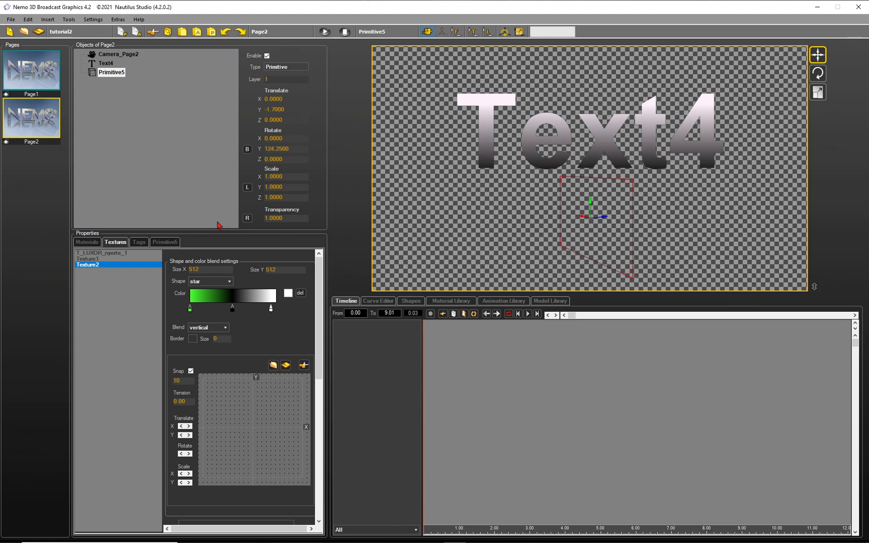
pyautogui.click(171, 244)
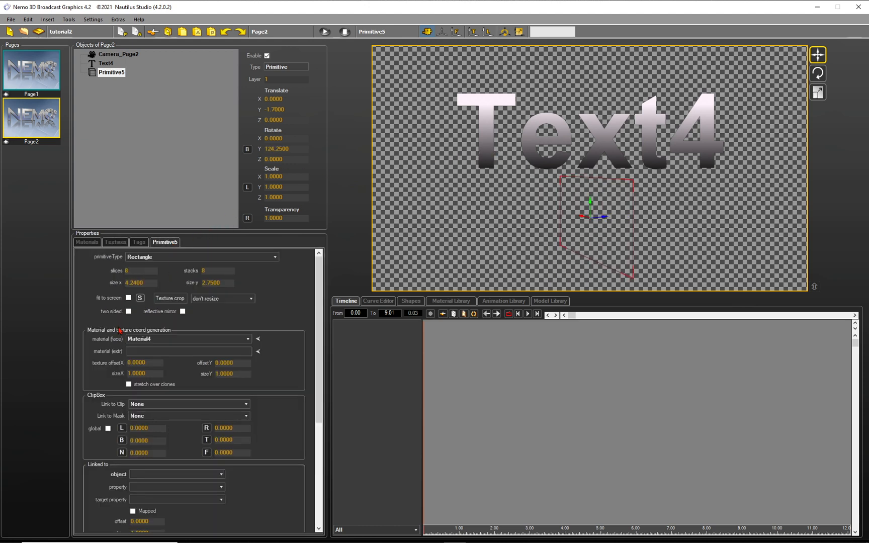
pyautogui.click(128, 311)
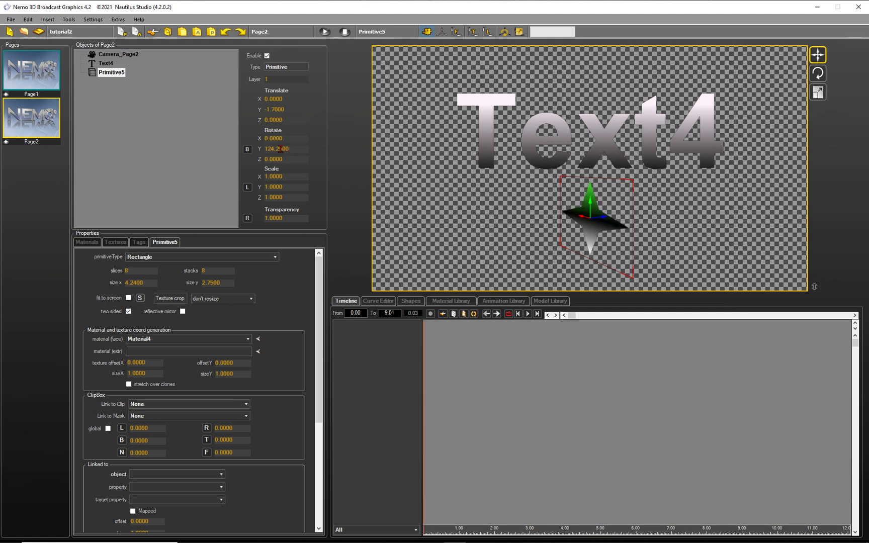
pyautogui.moveTo(280, 149); pyautogui.dragTo(52, 113)
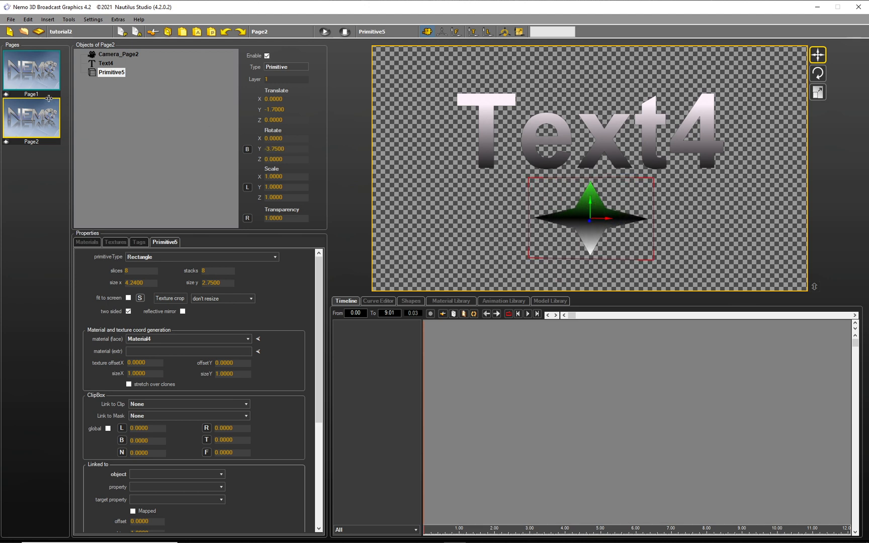